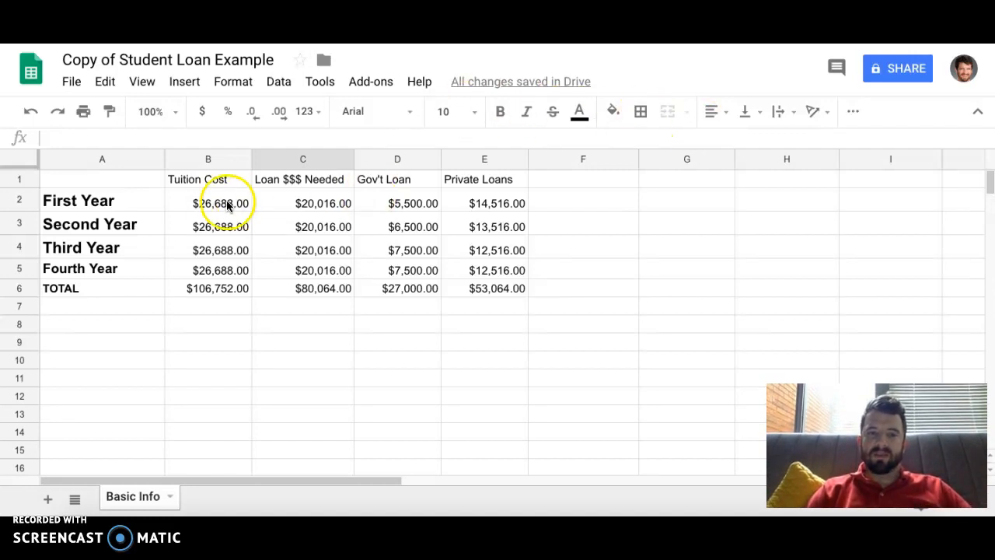
Review the yearly Tuition Cost figures in B2:B5 and the Loan $$$ Needed amounts in C2:C5.
{"action": "left_click", "coordinate": [218, 261]}
{"action": "left_click_drag", "start_coordinate": [212, 203], "coordinate": [222, 272]}
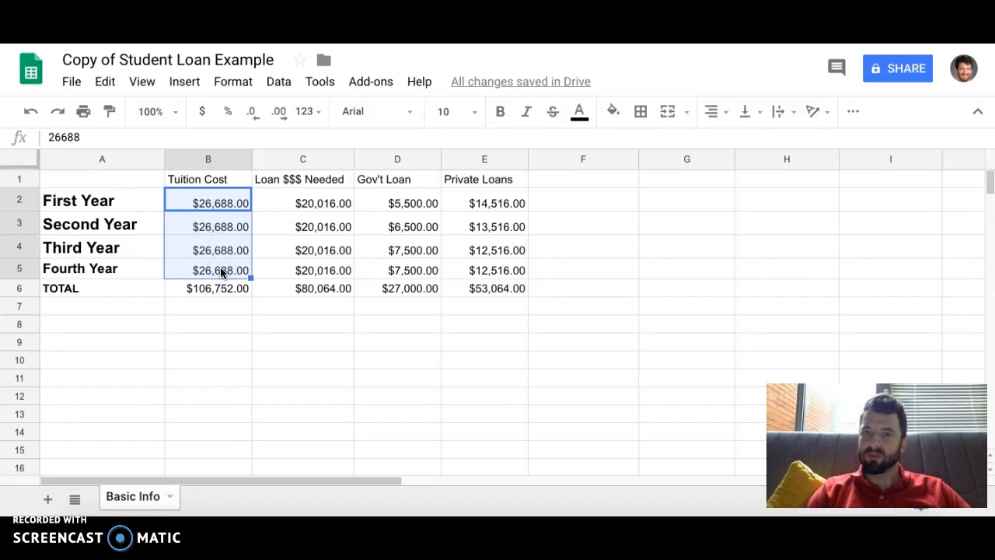
{"action": "left_click", "coordinate": [313, 205]}
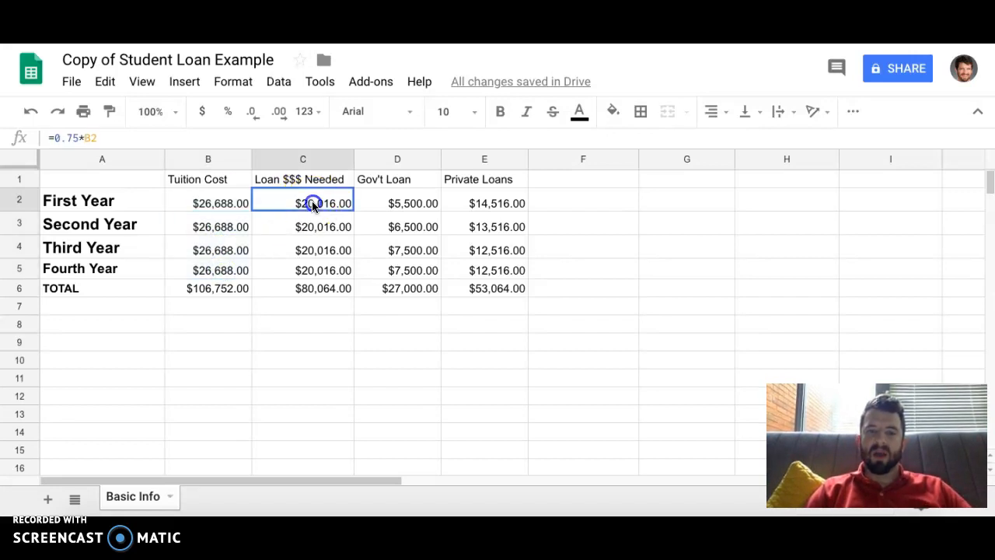
{"action": "left_click_drag", "start_coordinate": [314, 205], "coordinate": [331, 272]}
Check the 75% formula in the first-year Loan $$$ Needed cell C2 and fill it down through C5.
{"action": "left_click", "coordinate": [289, 209]}
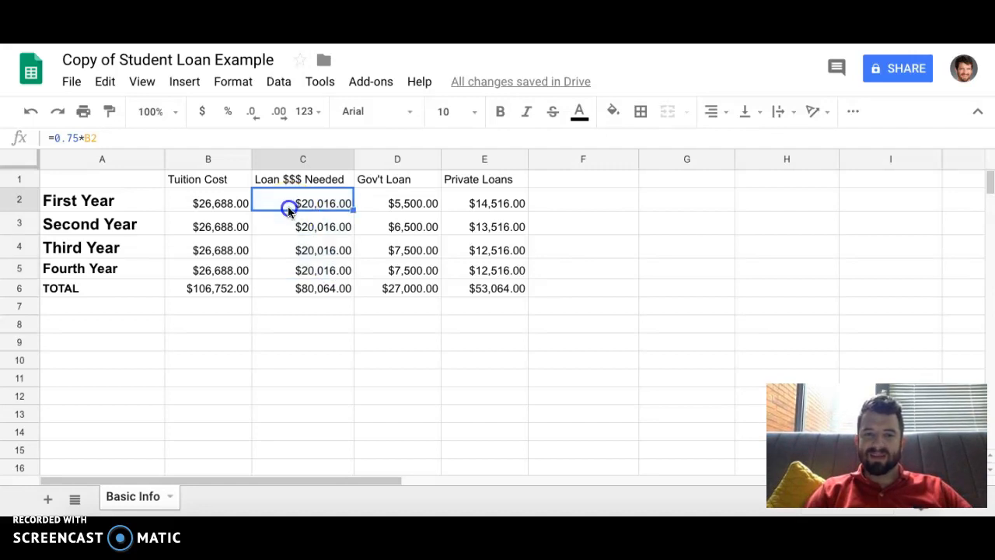
{"action": "left_click", "coordinate": [60, 138]}
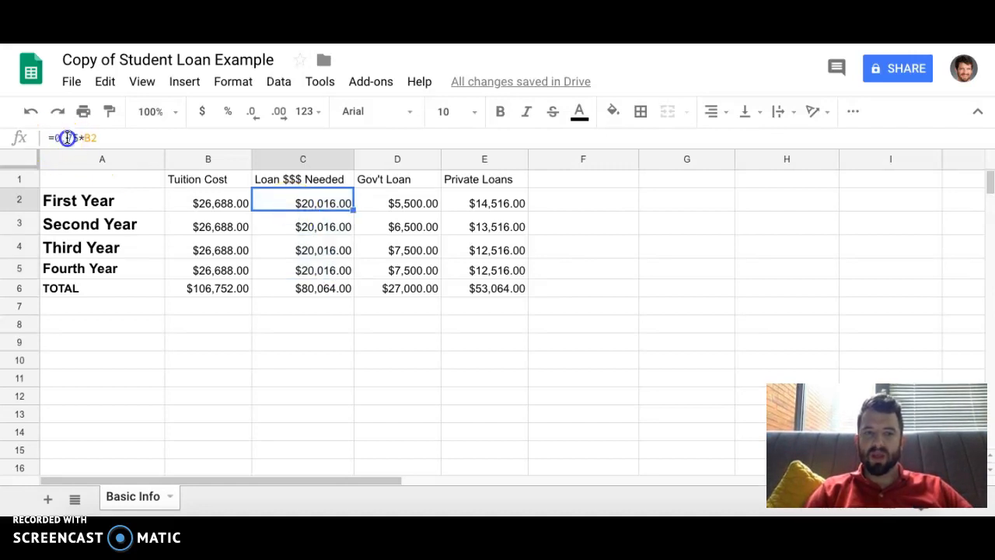
{"action": "left_click", "coordinate": [223, 206]}
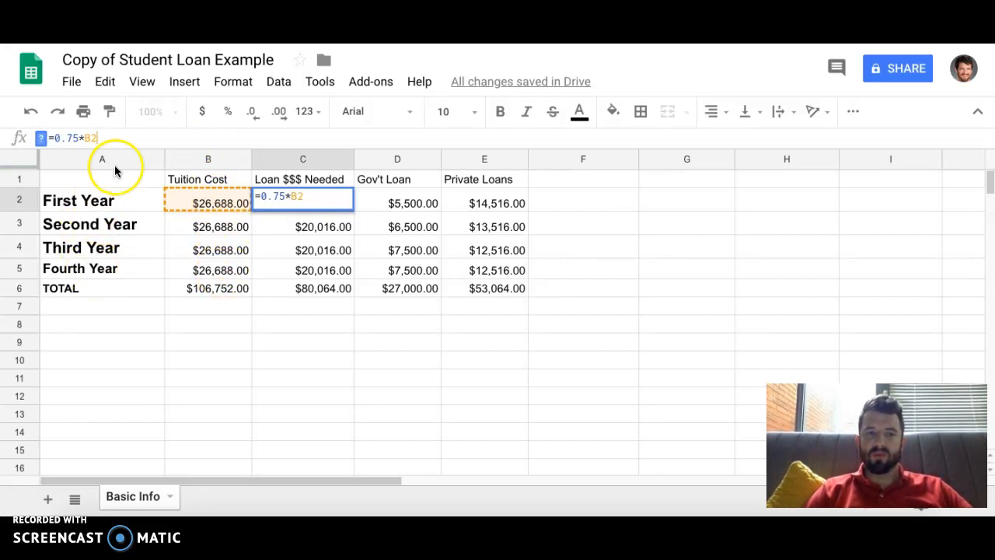
{"action": "key", "text": "Return"}
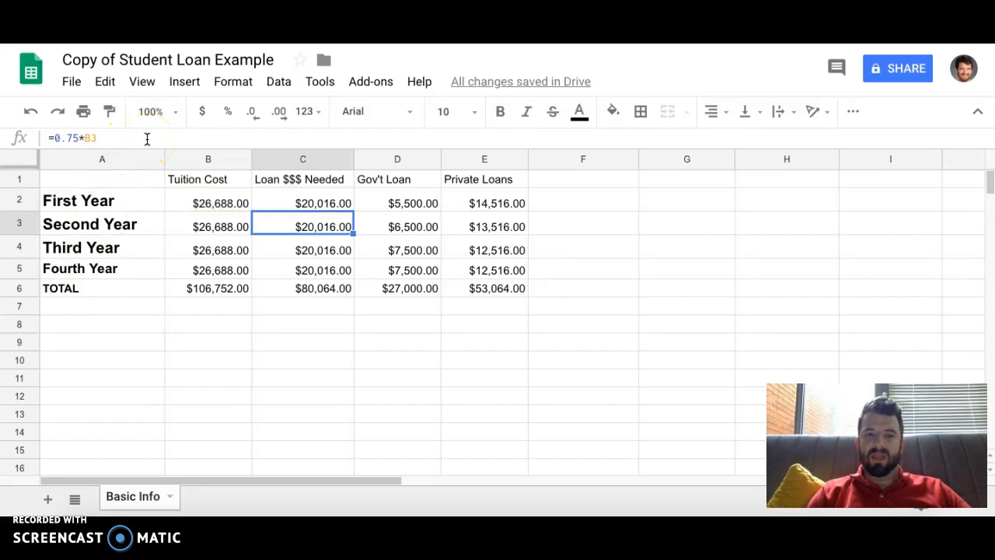
{"action": "left_click", "coordinate": [327, 205]}
{"action": "left_click_drag", "start_coordinate": [354, 211], "coordinate": [352, 269]}
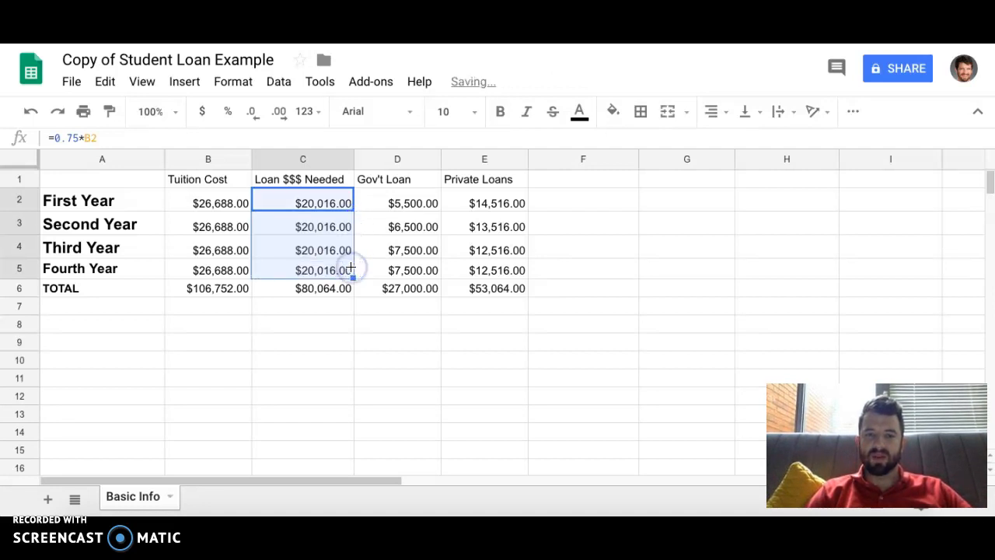
Review the Gov't Loan amounts for the first, second and third years.
{"action": "left_click", "coordinate": [428, 206]}
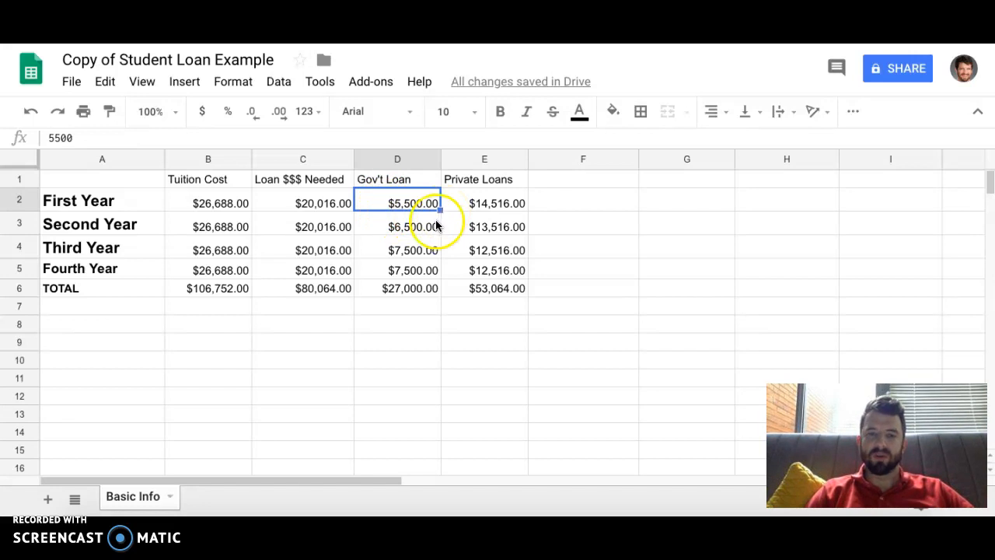
{"action": "left_click", "coordinate": [421, 233]}
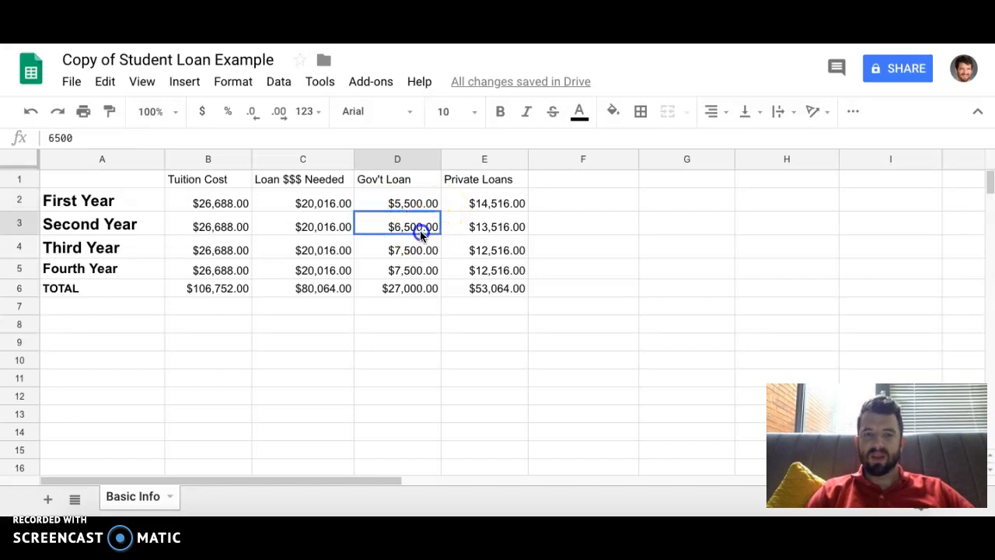
{"action": "left_click", "coordinate": [419, 250]}
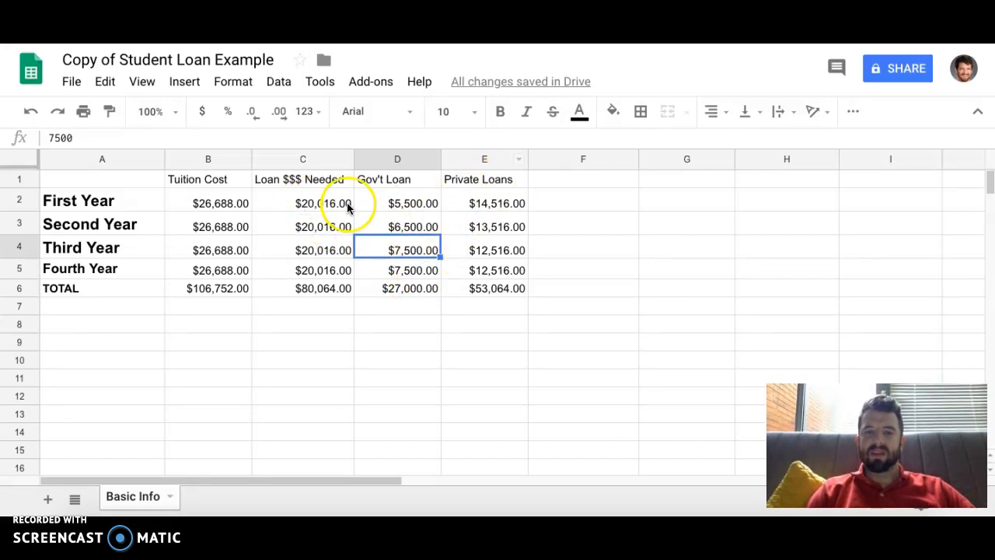
Check the =C2-D2 formula in the first-year Private Loans cell E2 and fill it down through E5.
{"action": "left_click", "coordinate": [482, 199]}
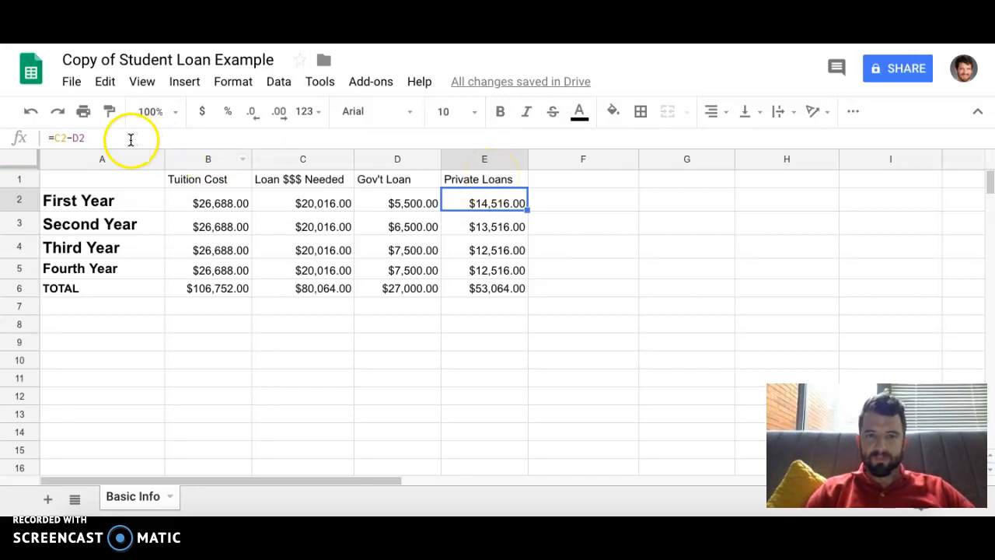
{"action": "left_click", "coordinate": [400, 136]}
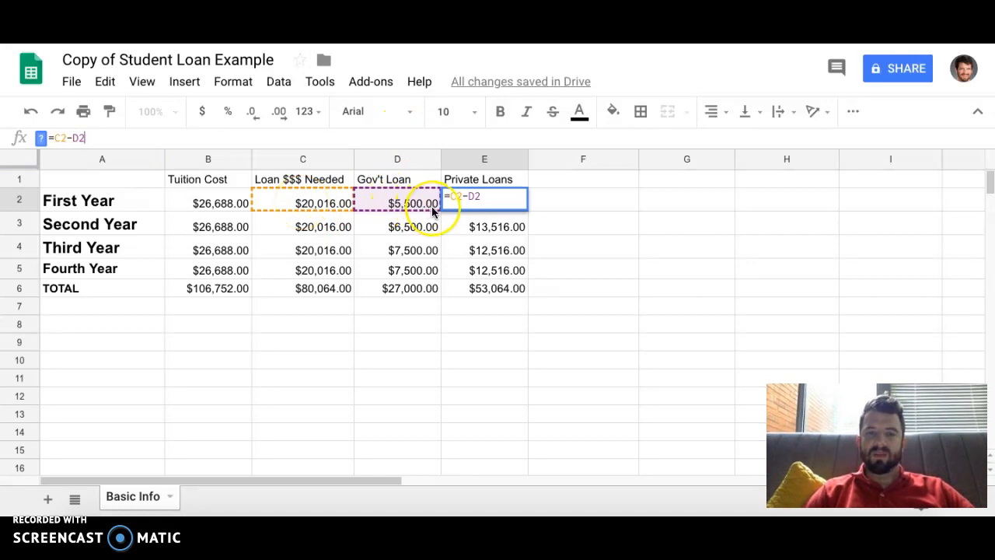
{"action": "key", "text": "Return"}
{"action": "left_click", "coordinate": [505, 201]}
{"action": "left_click_drag", "start_coordinate": [527, 208], "coordinate": [533, 269]}
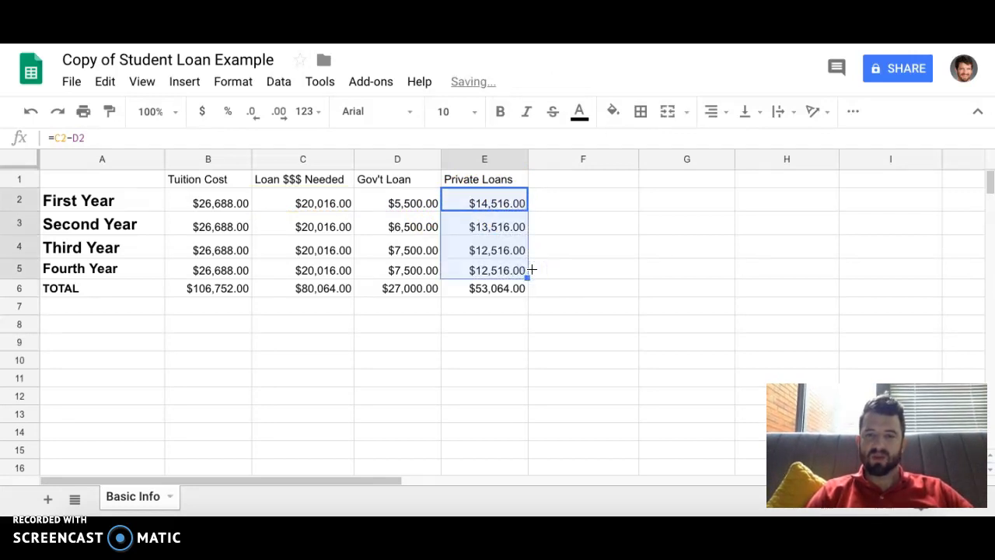
Examine the TOTAL row across all columns and the SUM formula under Tuition Cost.
{"action": "left_click", "coordinate": [499, 292]}
{"action": "left_click_drag", "start_coordinate": [138, 288], "coordinate": [480, 288]}
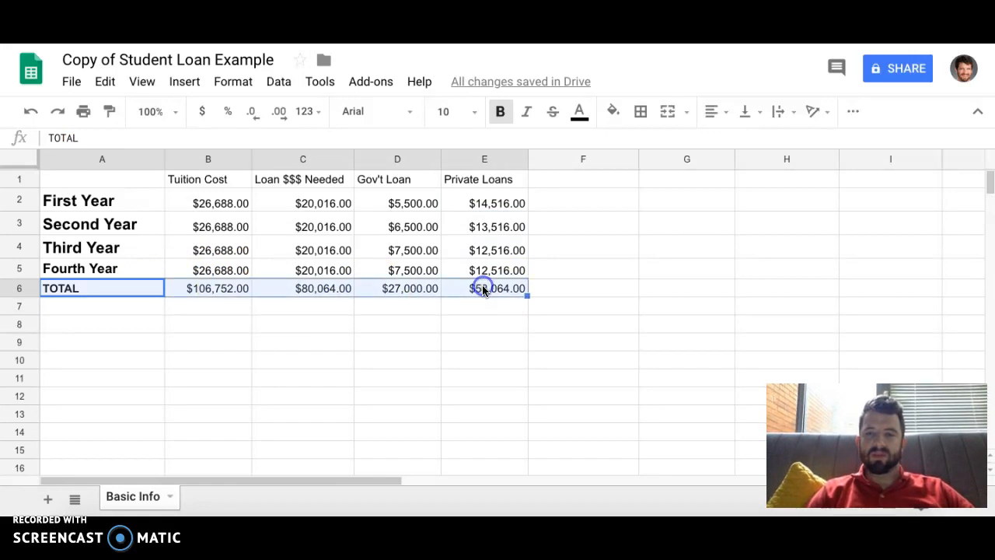
{"action": "left_click", "coordinate": [193, 289]}
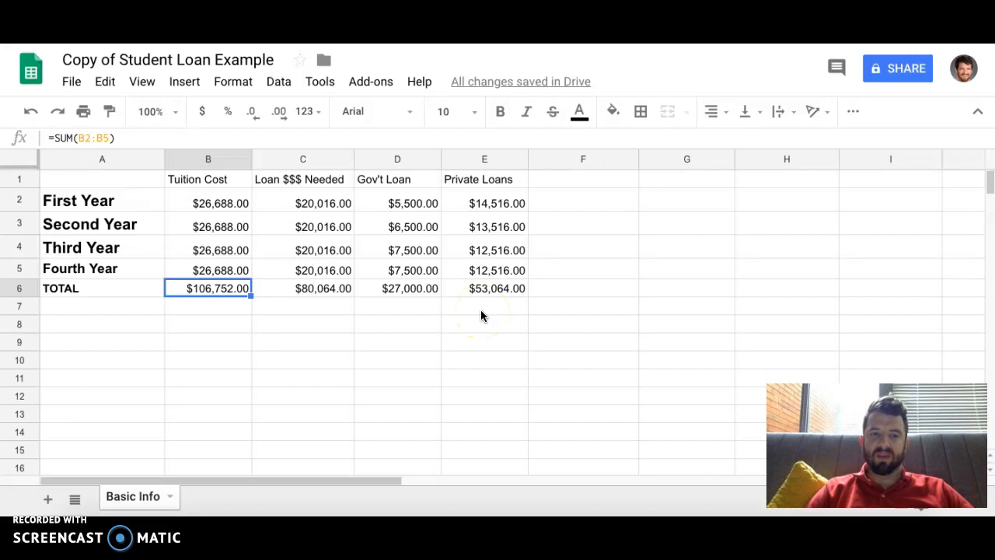
{"action": "left_click", "coordinate": [275, 348]}
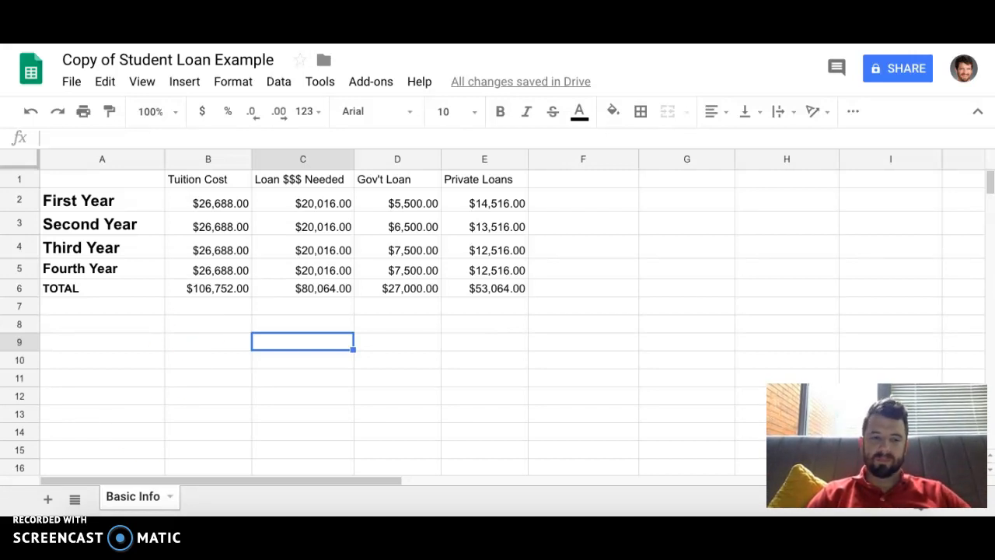
Add a new sheet to the spreadsheet and rename it Gov't Loans.
{"action": "left_click", "coordinate": [48, 499]}
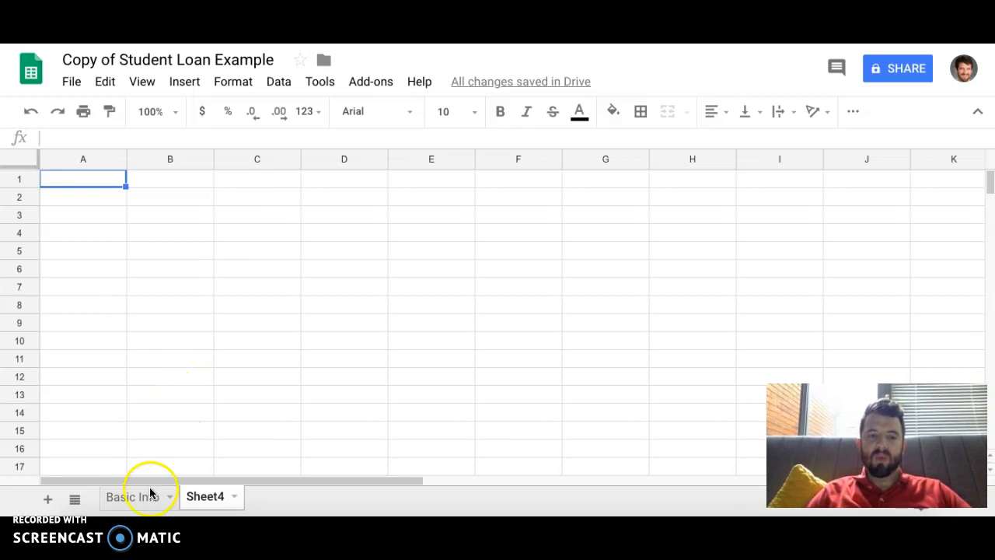
{"action": "left_click", "coordinate": [234, 496]}
{"action": "left_click", "coordinate": [226, 315]}
{"action": "type", "text": "Gov't Loans"}
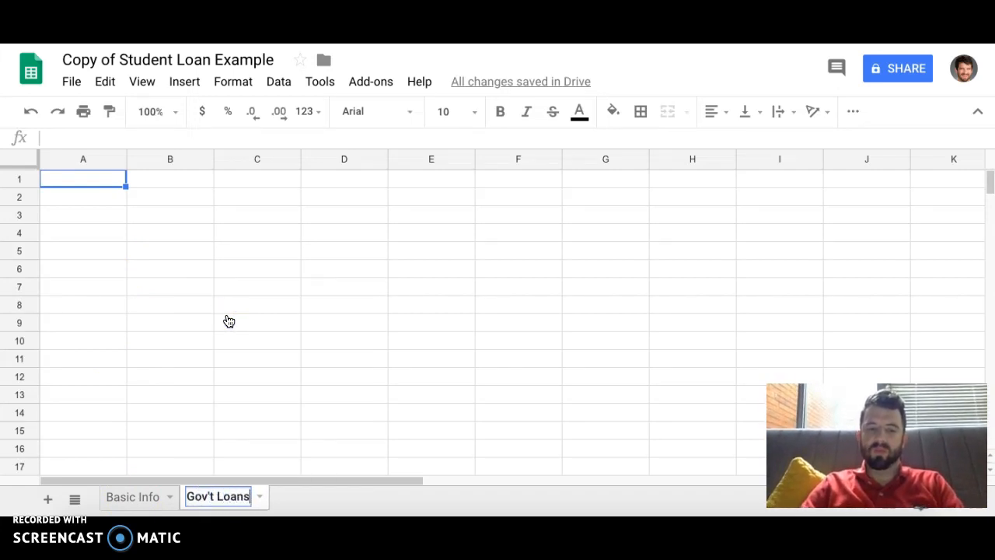
{"action": "left_click", "coordinate": [308, 505]}
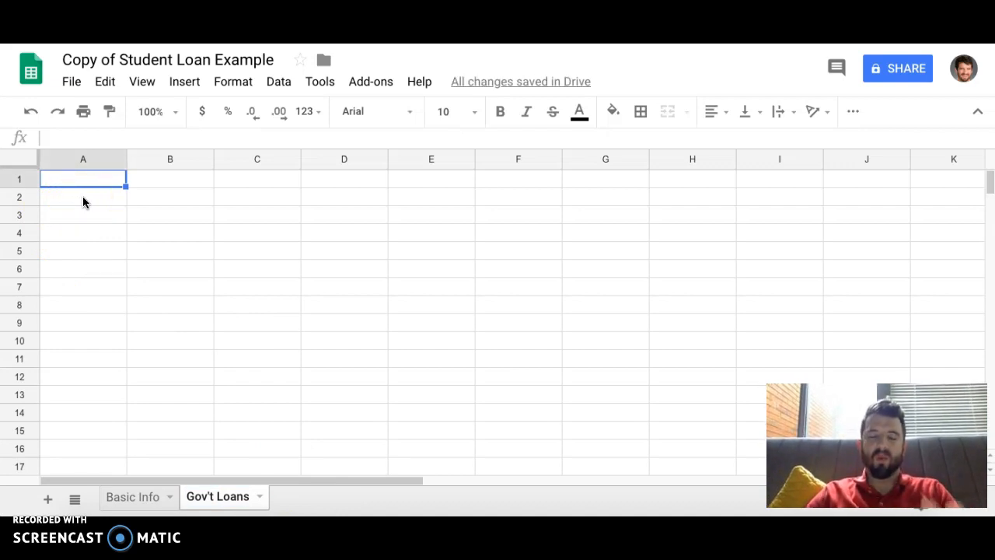
Enter the row labels Year, Interest Rate, # of Payments and Principal in cells A1 to A4.
{"action": "type", "text": "Year"}
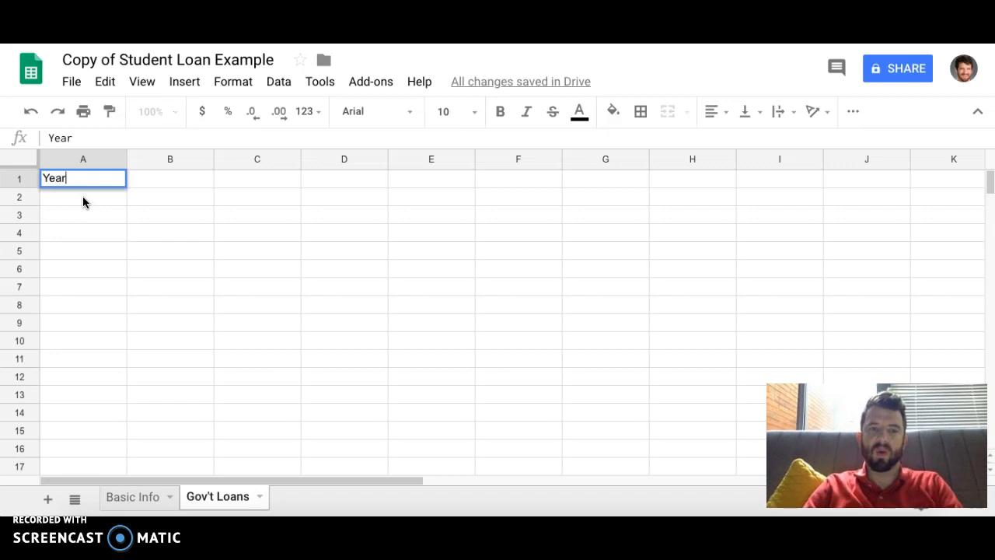
{"action": "key", "text": "Return"}
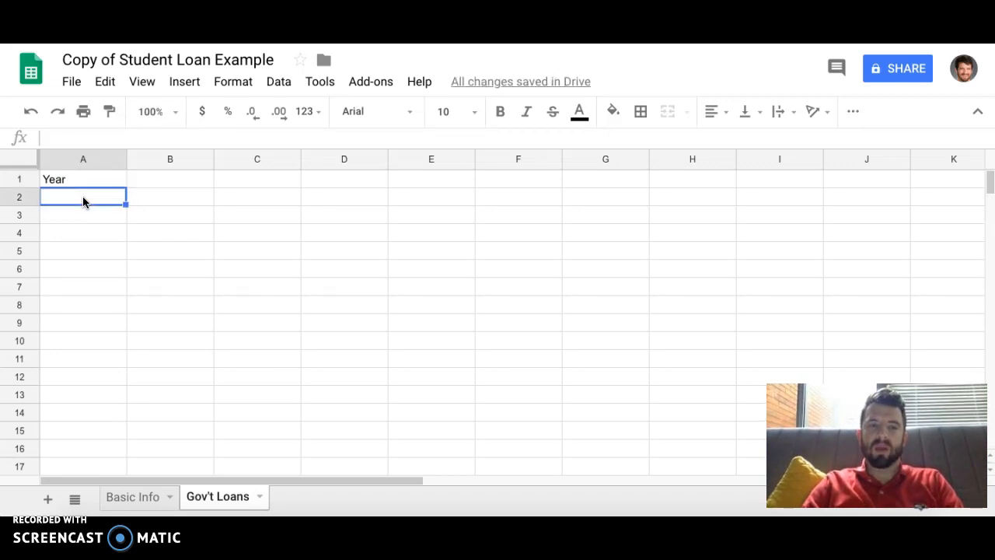
{"action": "type", "text": "Interest Rate"}
{"action": "key", "text": "Tab"}
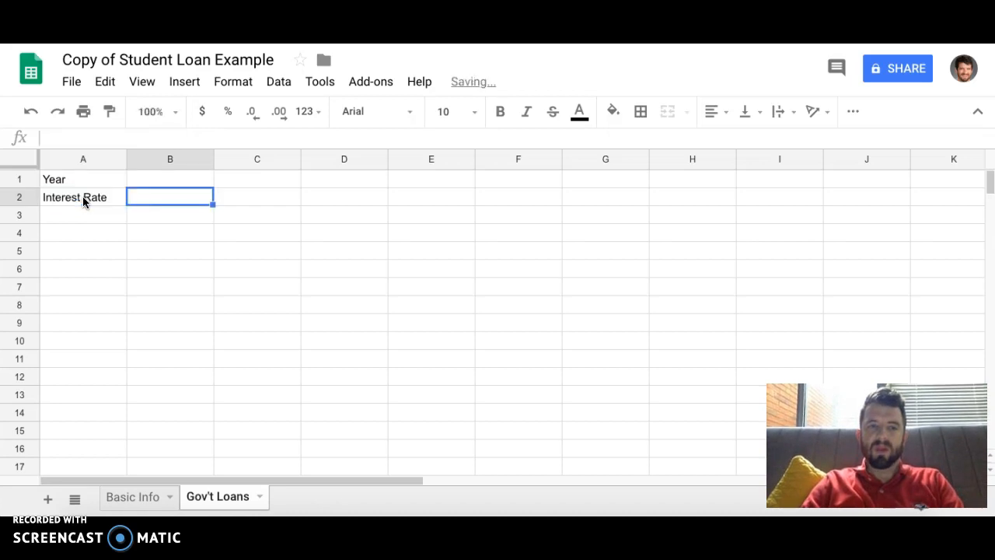
{"action": "left_click", "coordinate": [69, 217]}
{"action": "type", "text": "#"}
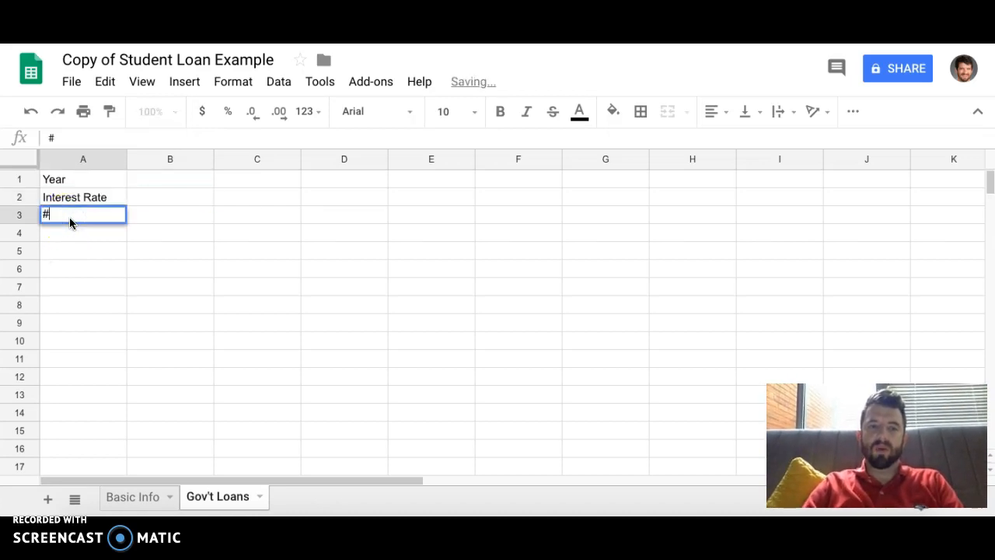
{"action": "type", "text": " of Payments"}
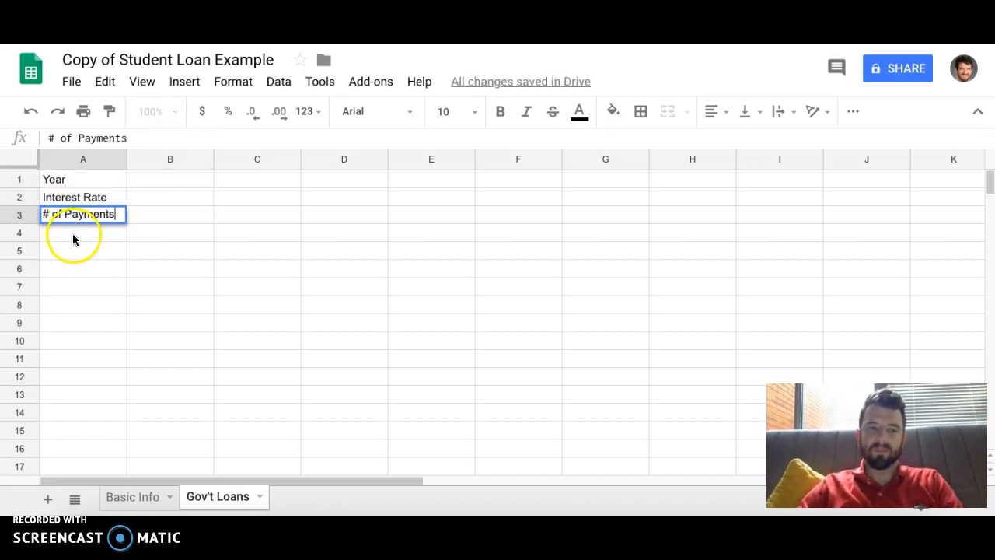
{"action": "left_click", "coordinate": [74, 235]}
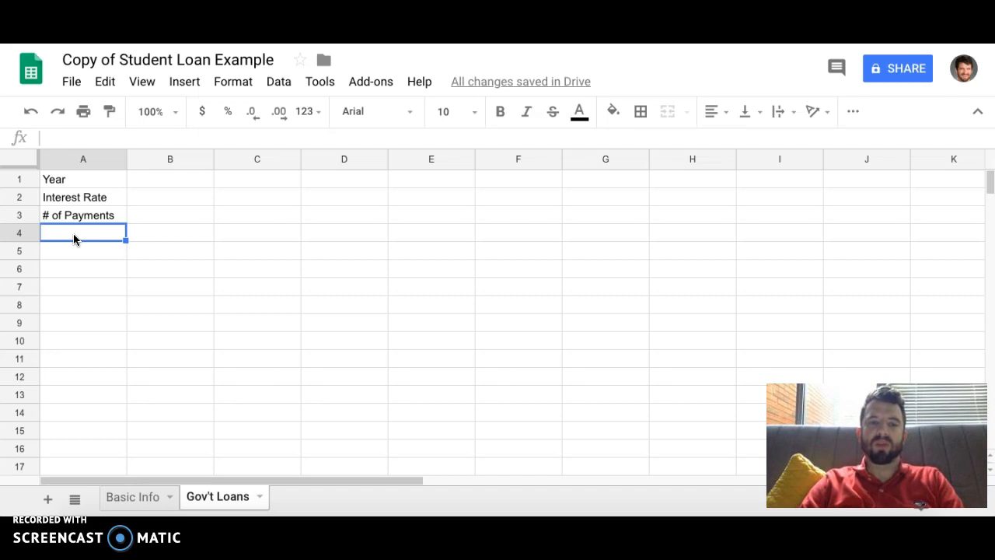
{"action": "type", "text": "Principal"}
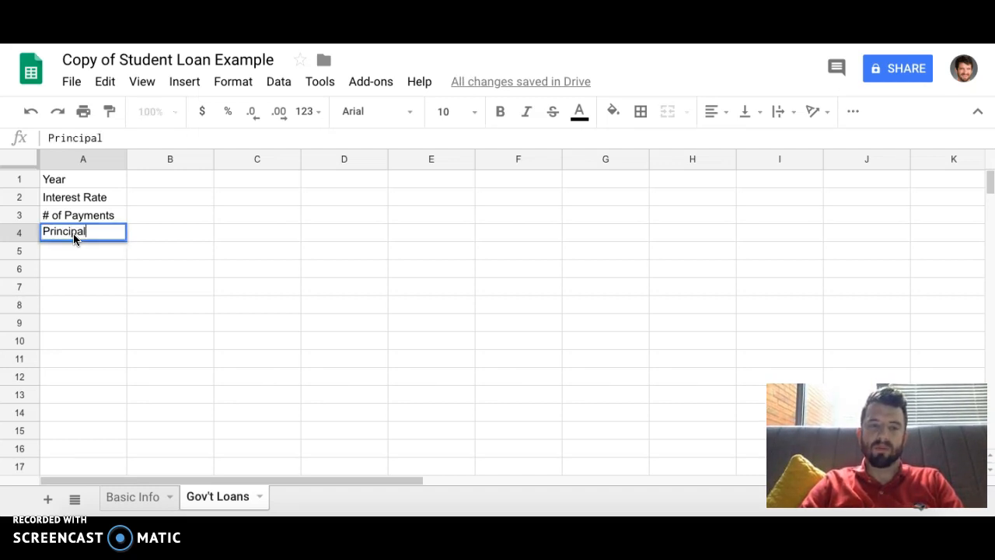
{"action": "left_click", "coordinate": [154, 250]}
Enter the year numbers 1, 2, 3 and 4 across cells B1 to E1.
{"action": "left_click", "coordinate": [169, 181]}
{"action": "type", "text": "1"}
{"action": "left_click", "coordinate": [253, 179]}
{"action": "type", "text": "2"}
{"action": "left_click", "coordinate": [344, 181]}
{"action": "type", "text": "3"}
{"action": "left_click", "coordinate": [426, 180]}
{"action": "type", "text": "4"}
{"action": "left_click", "coordinate": [434, 229]}
Center-align the year numbers in B1:E1.
{"action": "left_click_drag", "start_coordinate": [209, 179], "coordinate": [412, 185]}
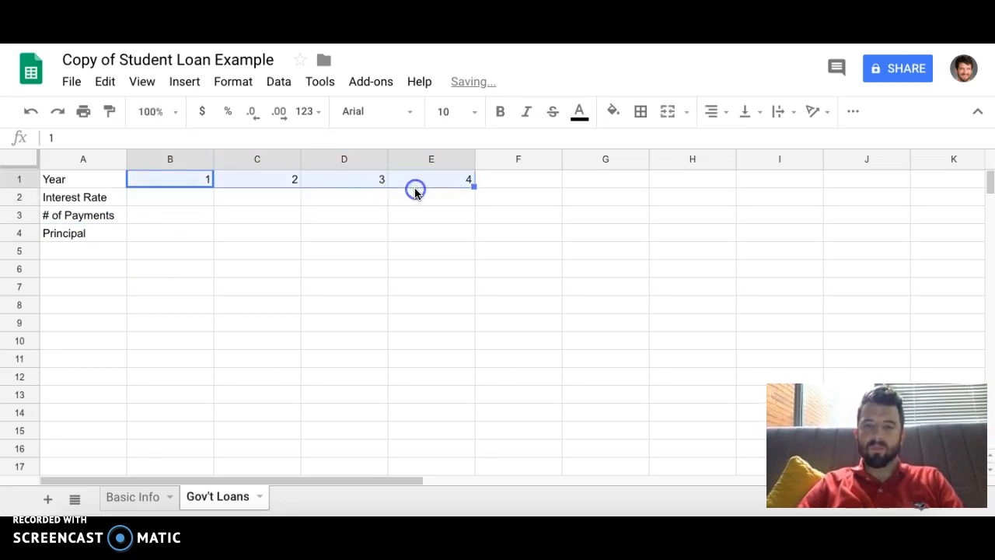
{"action": "left_click", "coordinate": [715, 111]}
{"action": "left_click", "coordinate": [733, 144]}
{"action": "left_click", "coordinate": [312, 220]}
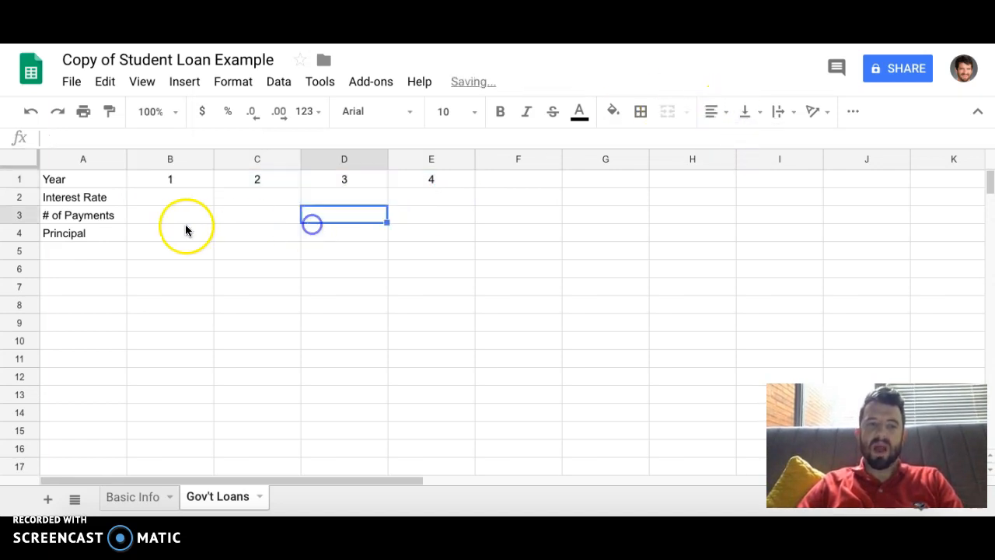
Enter an interest rate of 5.05% in B2 and fill it across to E2 for all four years.
{"action": "left_click", "coordinate": [171, 236]}
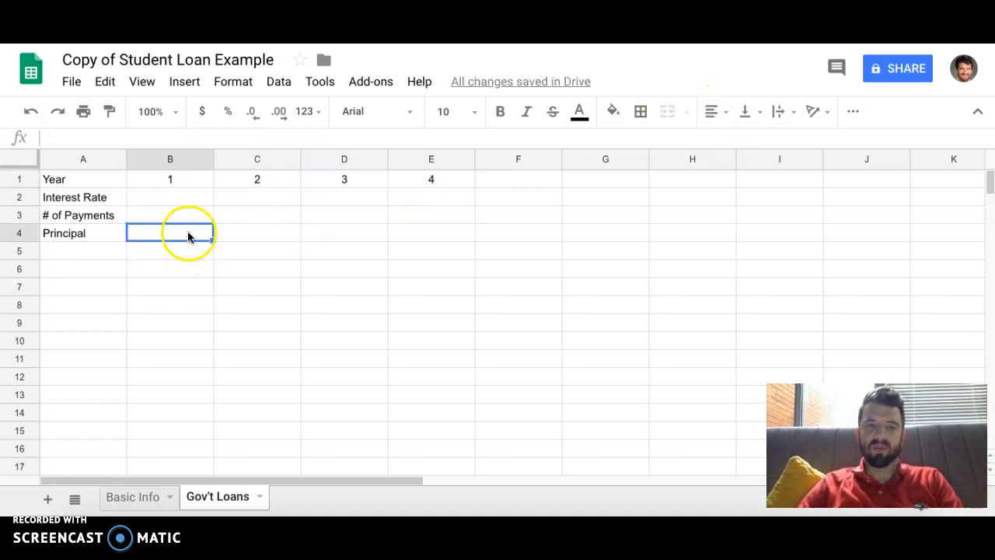
{"action": "left_click", "coordinate": [188, 202]}
{"action": "type", "text": "5.05%"}
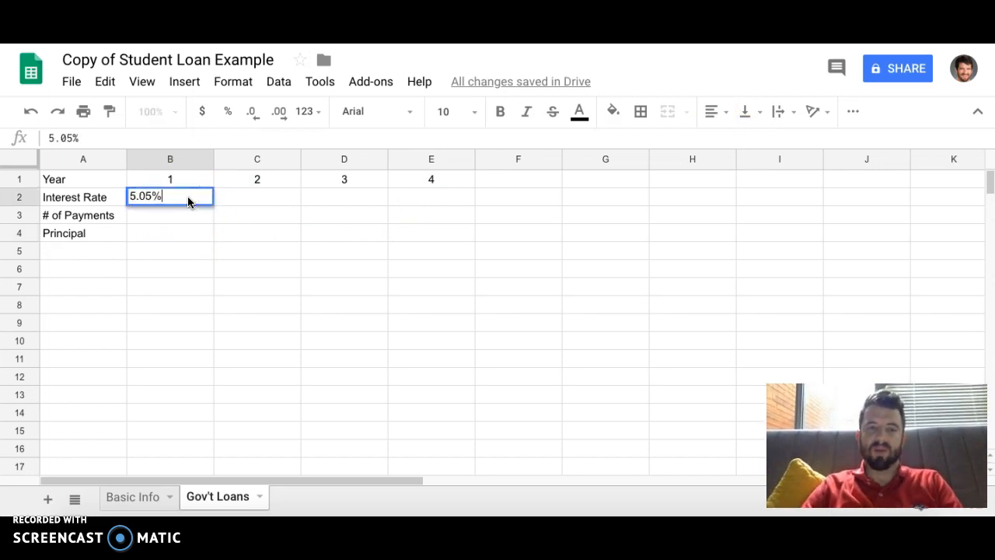
{"action": "key", "text": "Return"}
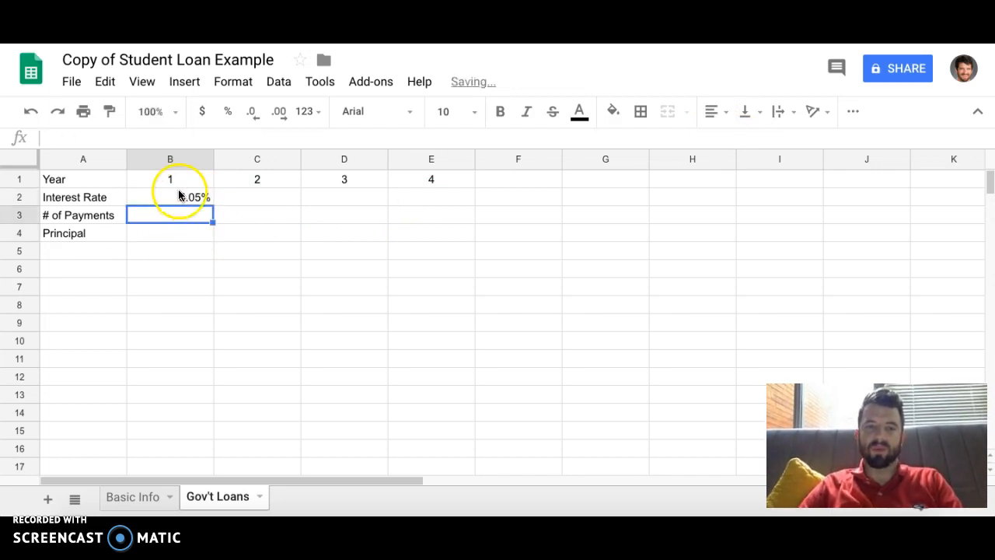
{"action": "left_click", "coordinate": [184, 201]}
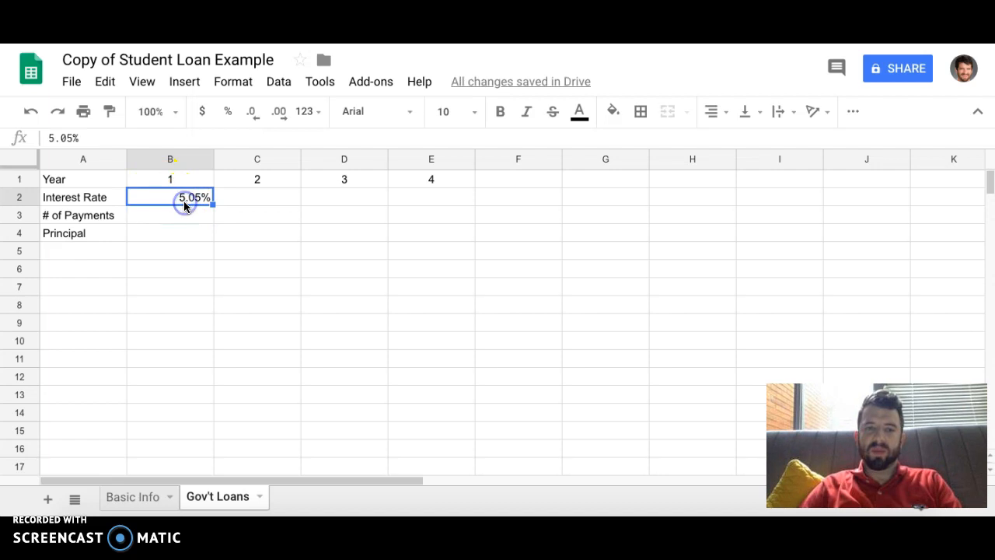
{"action": "left_click_drag", "start_coordinate": [214, 206], "coordinate": [446, 203]}
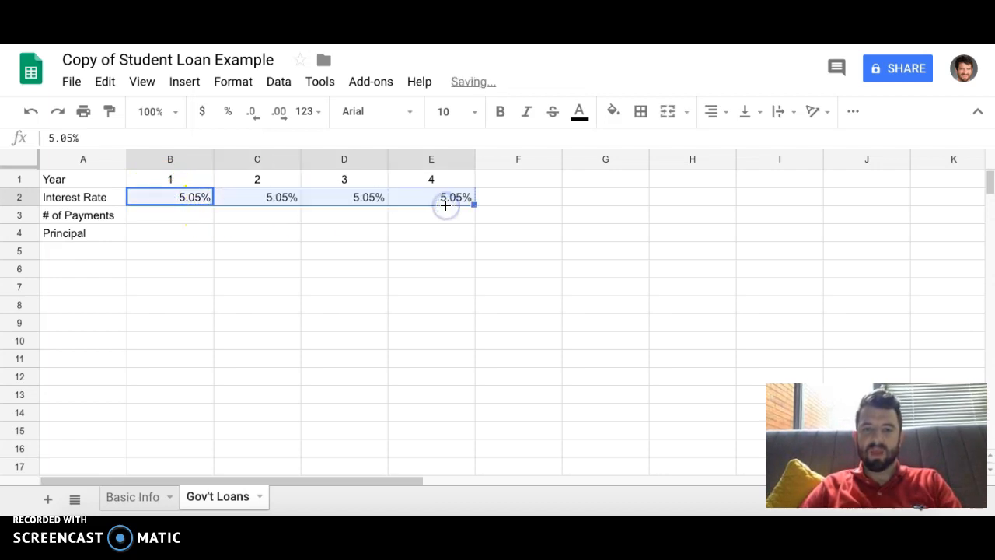
Enter 120 as the number of payments in B3 and fill it across to E3.
{"action": "left_click", "coordinate": [171, 230]}
{"action": "left_click", "coordinate": [171, 215]}
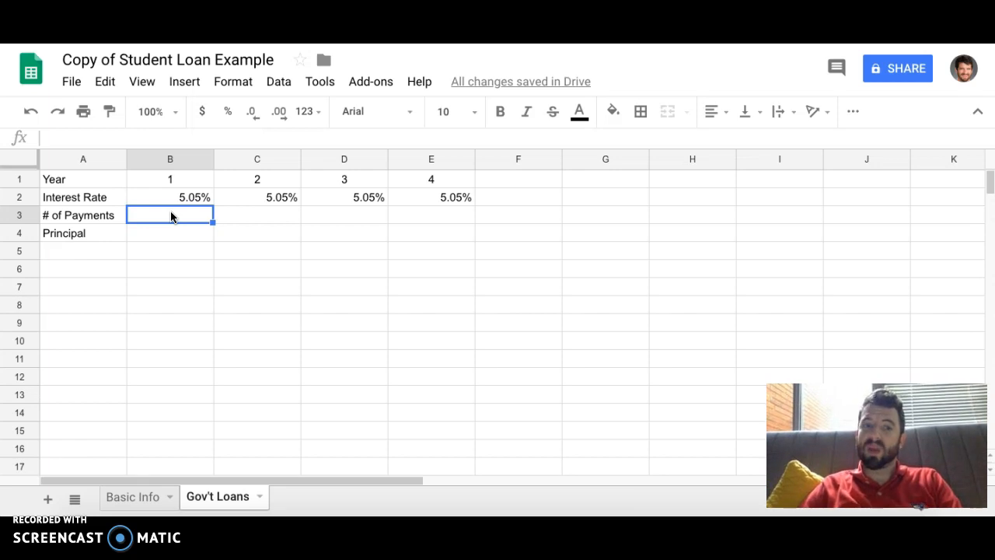
{"action": "type", "text": "120"}
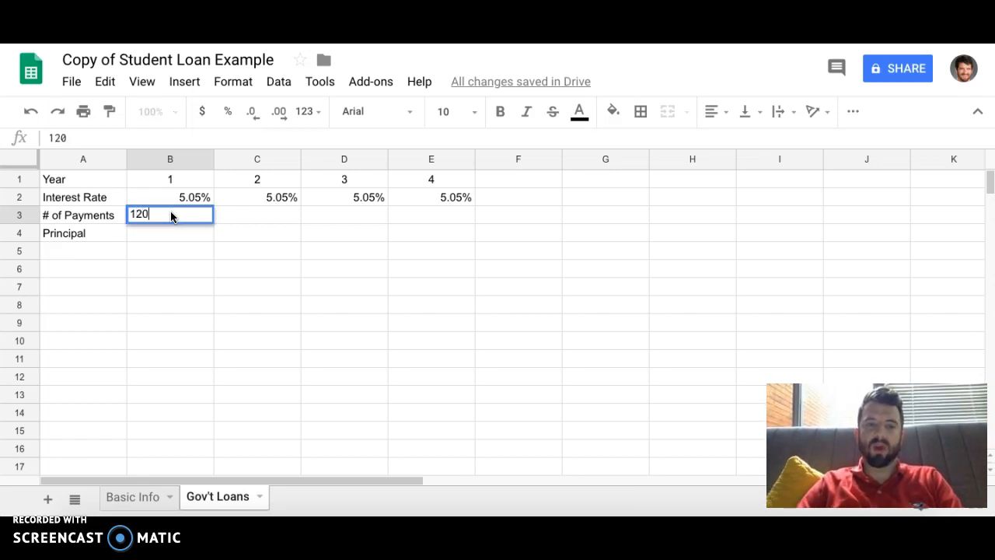
{"action": "key", "text": "Return"}
{"action": "left_click", "coordinate": [183, 216]}
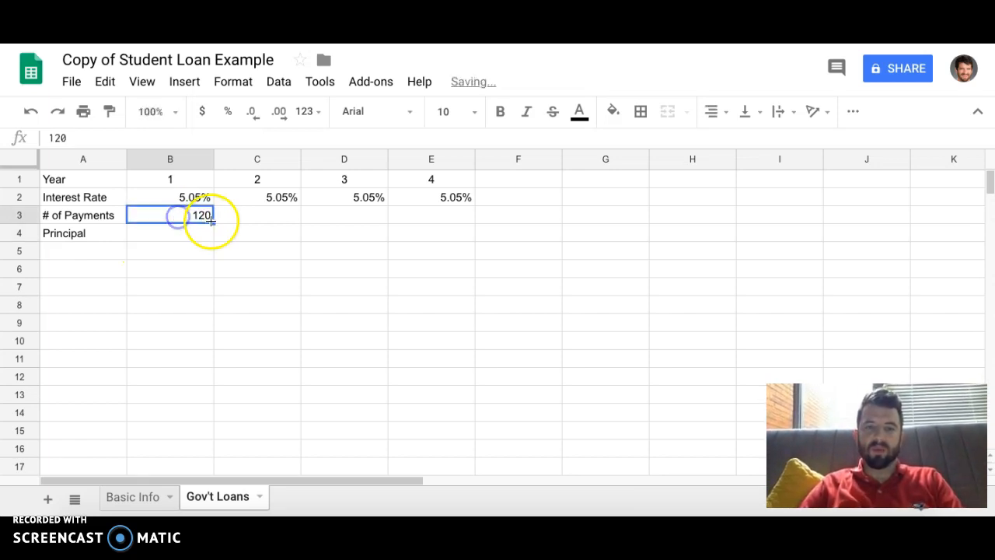
{"action": "left_click_drag", "start_coordinate": [212, 220], "coordinate": [456, 216]}
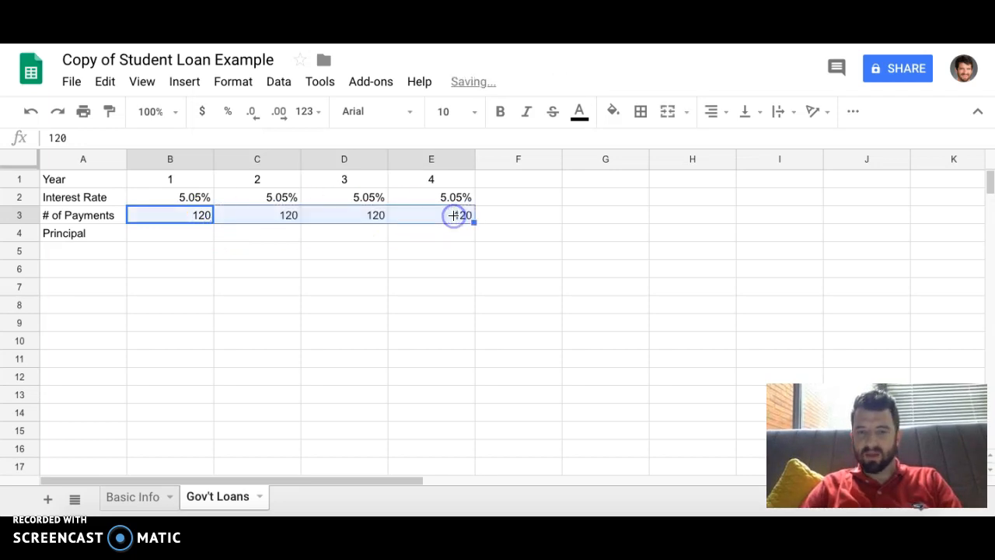
Link the year 1 principal in B4 to the First Year Gov't Loan amount with ='Basic Info'!D2.
{"action": "left_click", "coordinate": [192, 243]}
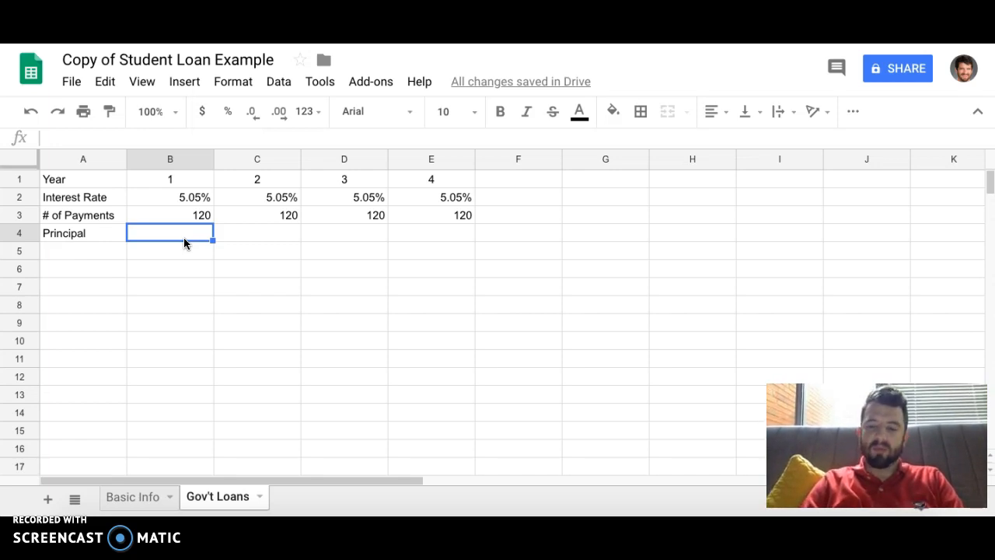
{"action": "type", "text": "="}
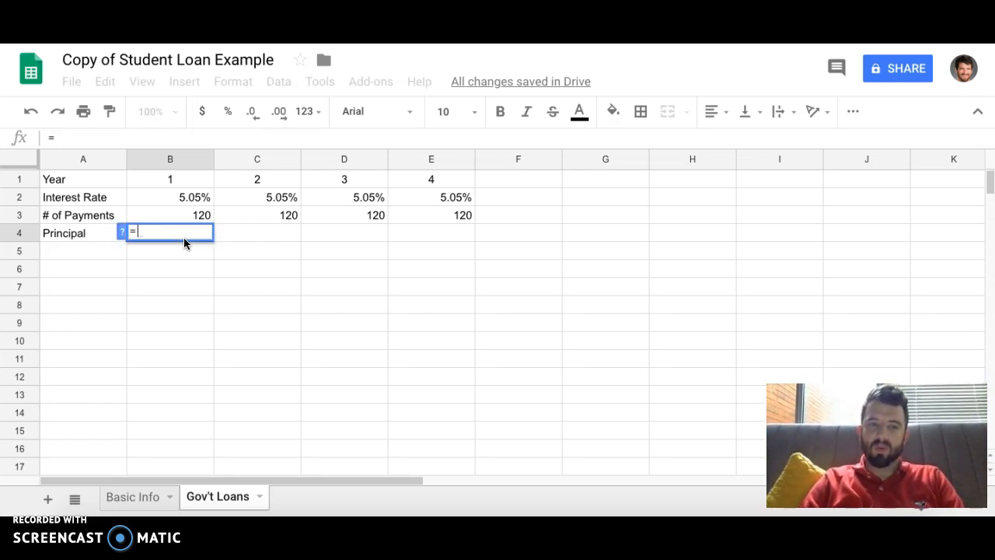
{"action": "left_click", "coordinate": [134, 497]}
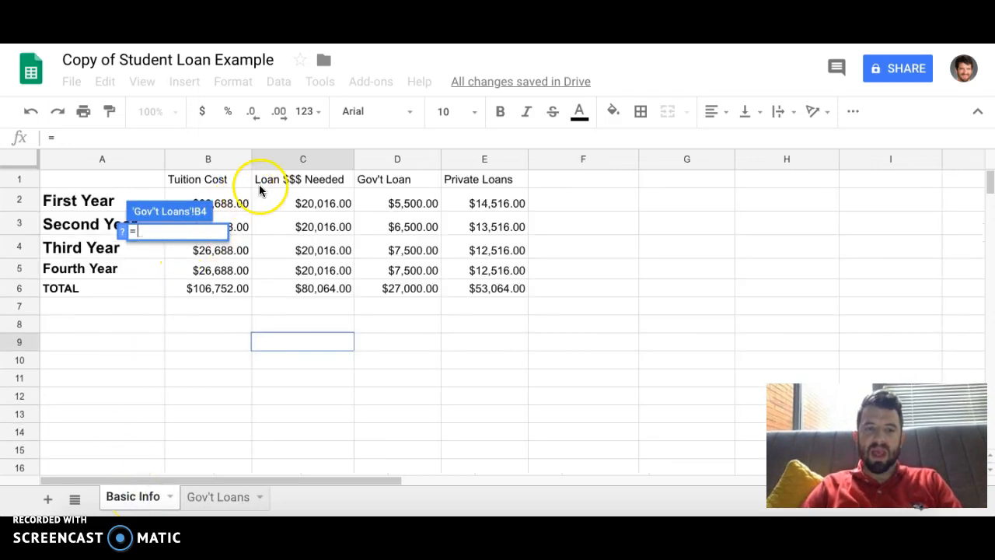
{"action": "left_click", "coordinate": [405, 203]}
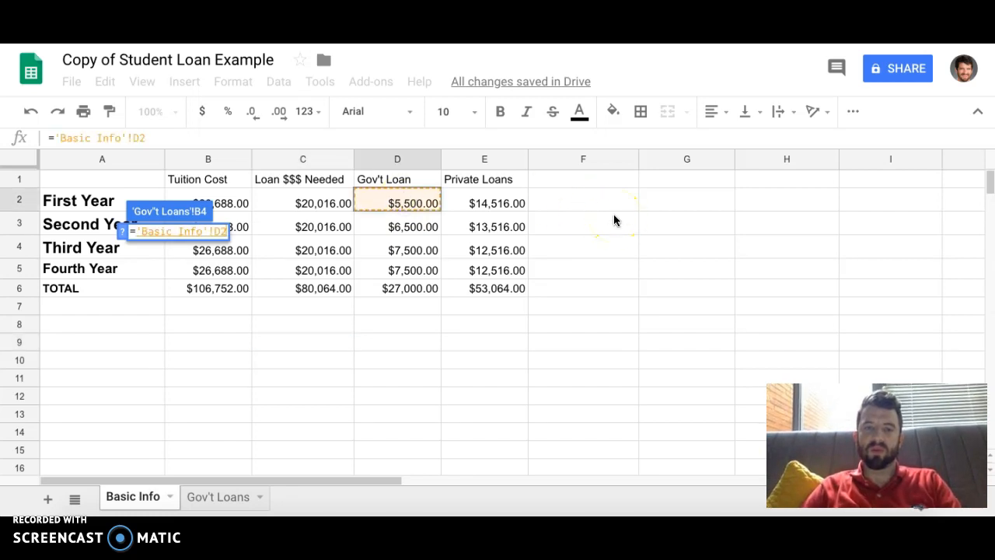
{"action": "key", "text": "Return"}
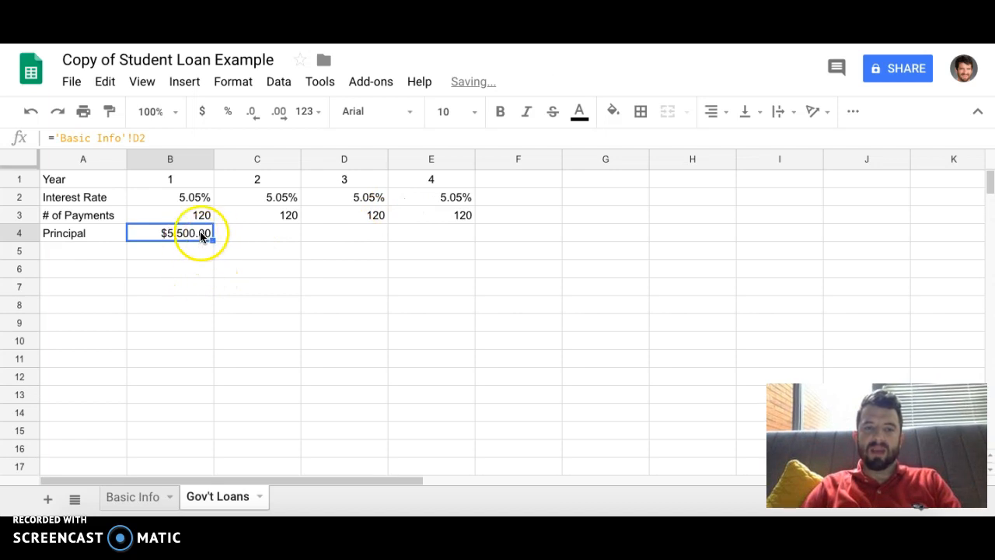
Link the year 2 principal in C4 to the Second Year Gov't Loan amount with ='Basic Info'!D3.
{"action": "left_click", "coordinate": [244, 236]}
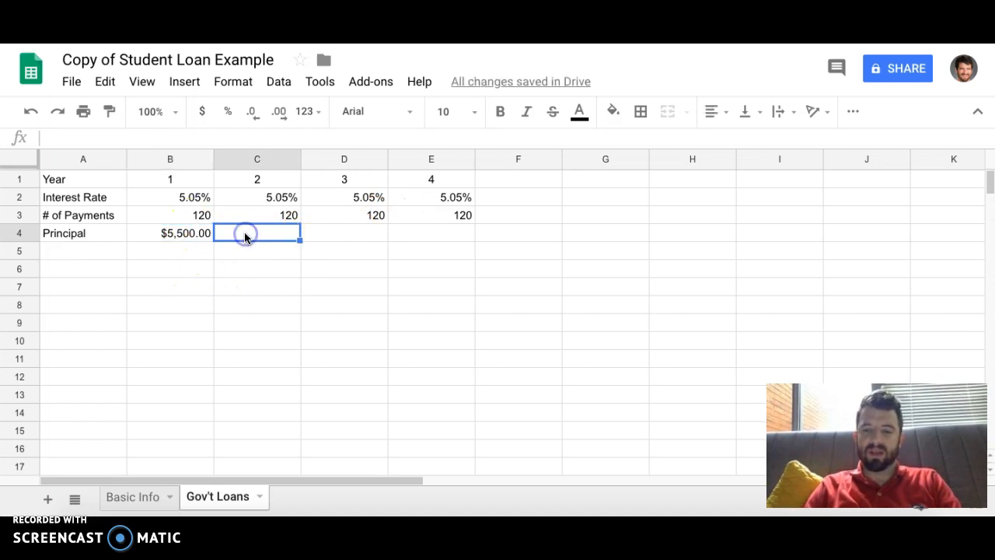
{"action": "type", "text": "="}
{"action": "left_click", "coordinate": [131, 497]}
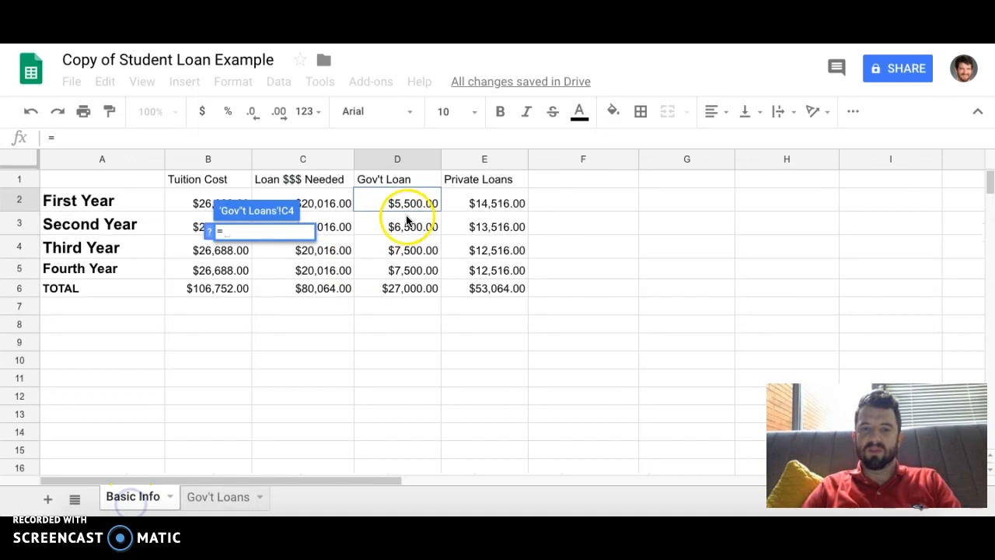
{"action": "left_click", "coordinate": [407, 223]}
{"action": "key", "text": "Return"}
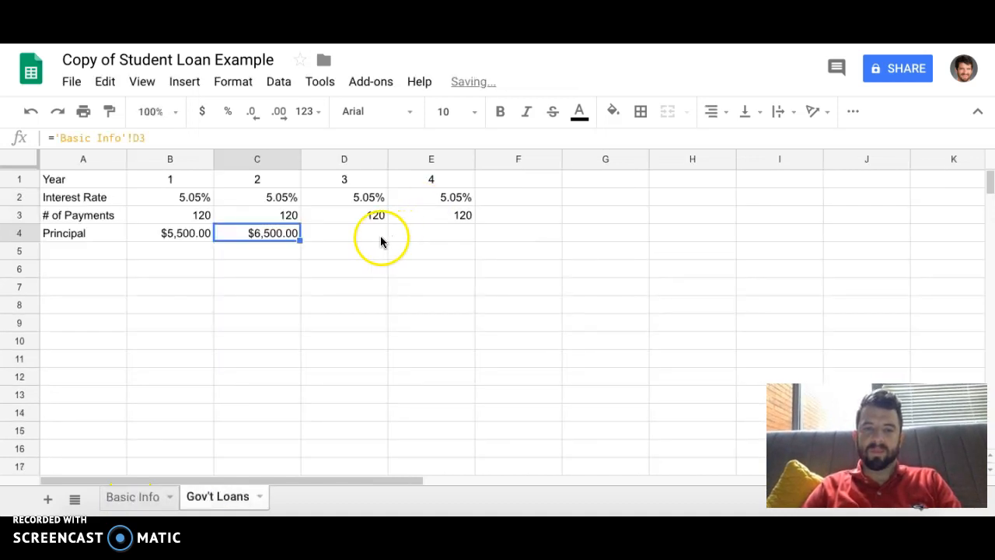
Link the year 3 principal in D4 to the Third Year Gov't Loan amount with ='Basic Info'!D4.
{"action": "left_click", "coordinate": [369, 233]}
{"action": "type", "text": "="}
{"action": "left_click", "coordinate": [139, 502]}
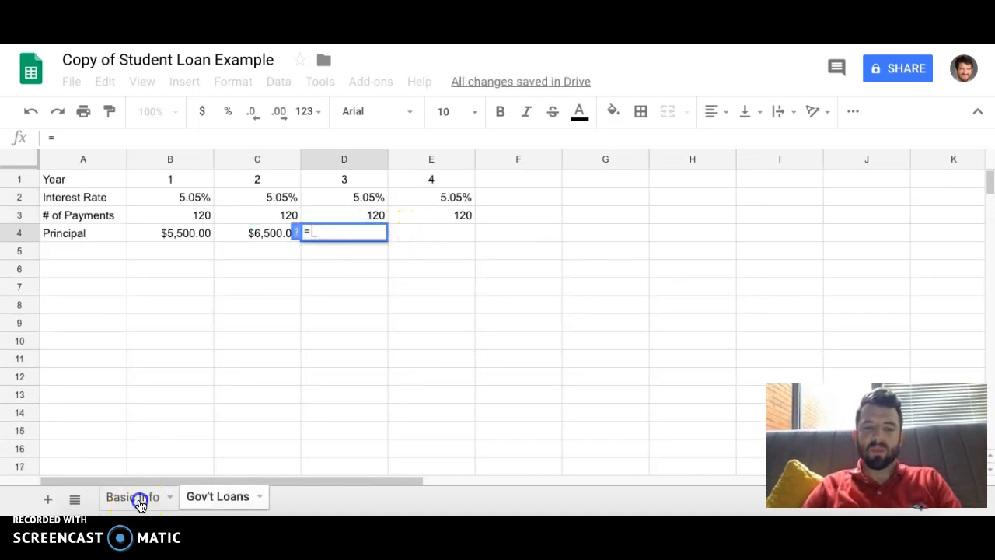
{"action": "left_click", "coordinate": [414, 250]}
{"action": "key", "text": "Return"}
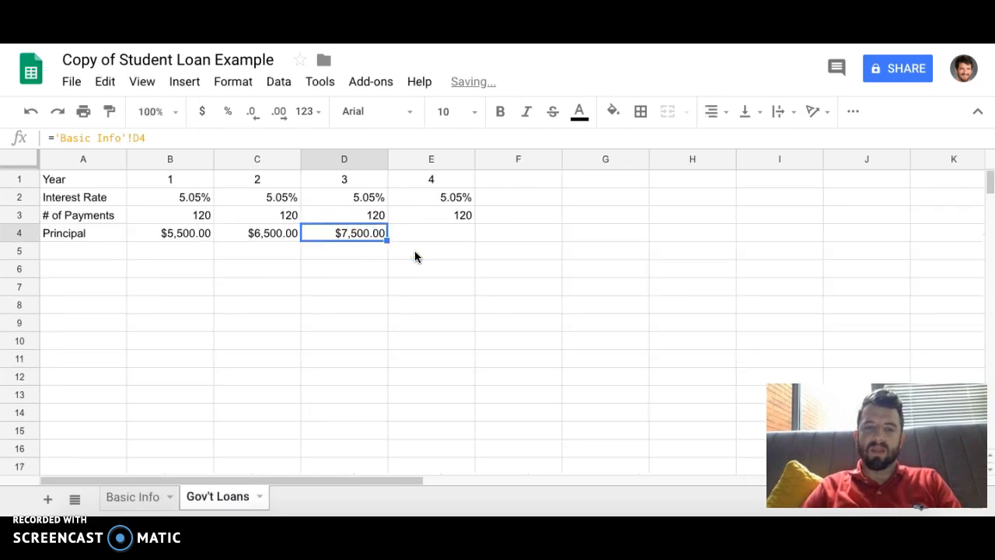
Link the year 4 principal in E4 to the Fourth Year Gov't Loan amount with ='Basic Info'!D5.
{"action": "left_click", "coordinate": [459, 239]}
{"action": "type", "text": "="}
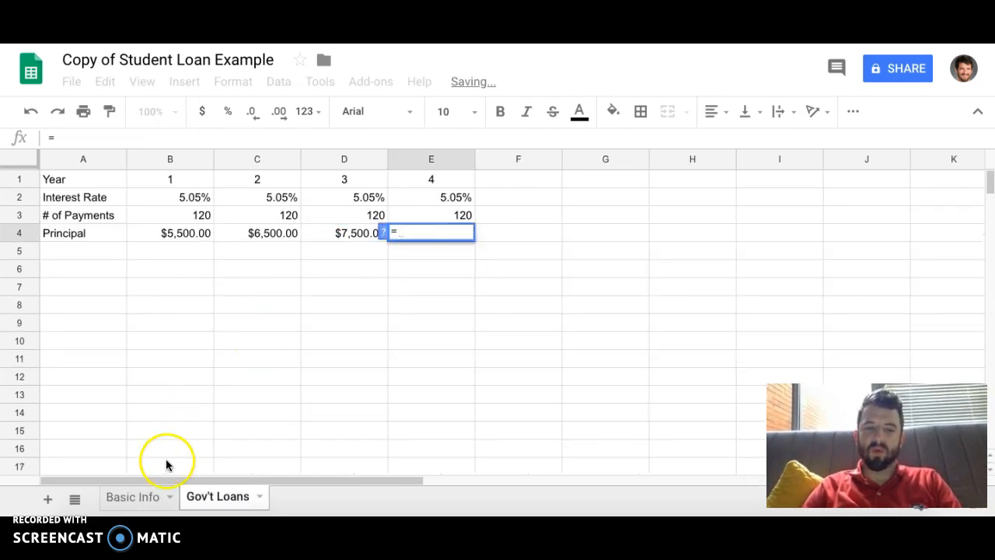
{"action": "left_click", "coordinate": [138, 499]}
{"action": "left_click", "coordinate": [415, 269]}
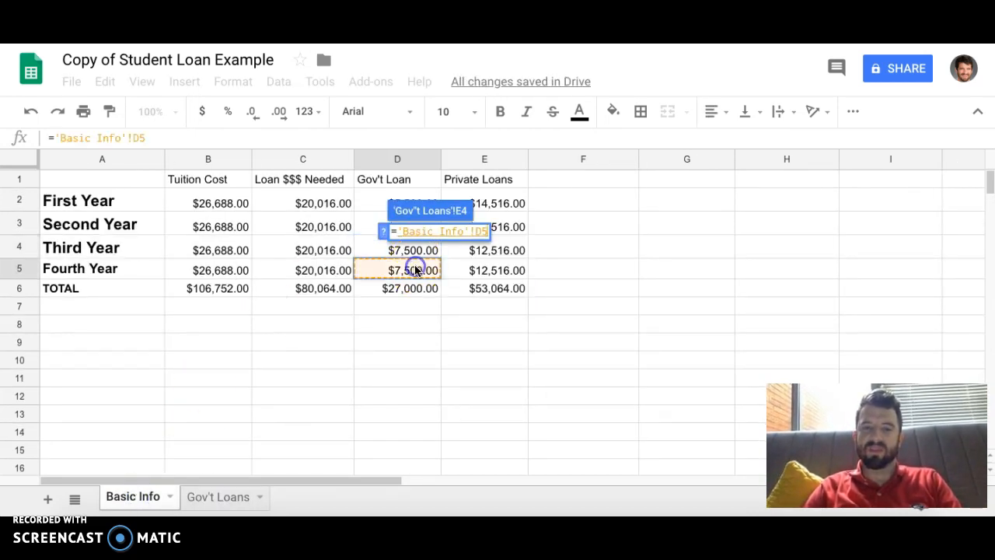
{"action": "key", "text": "Return"}
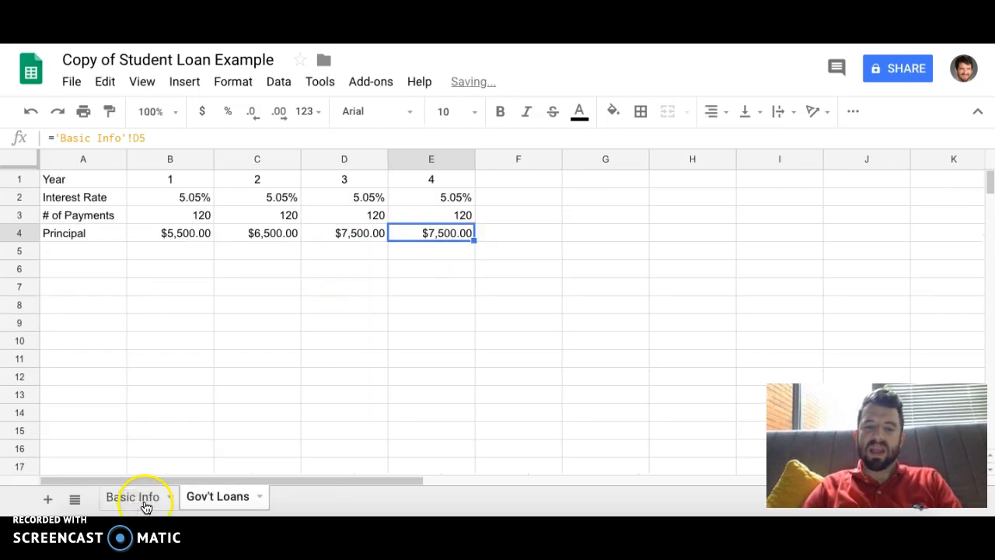
Compare the loan figures on the Basic Info sheet with the principal row on the Gov't Loans sheet.
{"action": "left_click", "coordinate": [136, 498]}
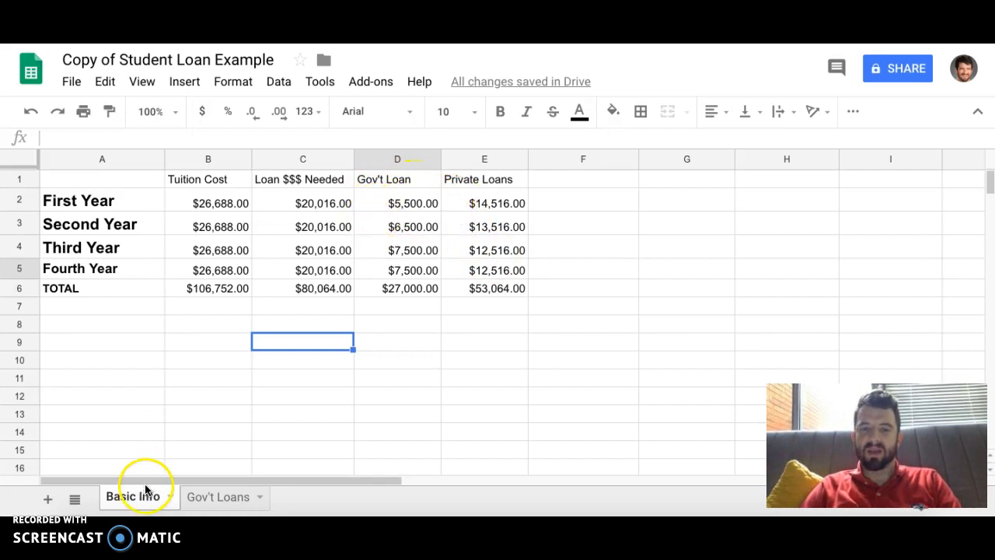
{"action": "left_click", "coordinate": [217, 498]}
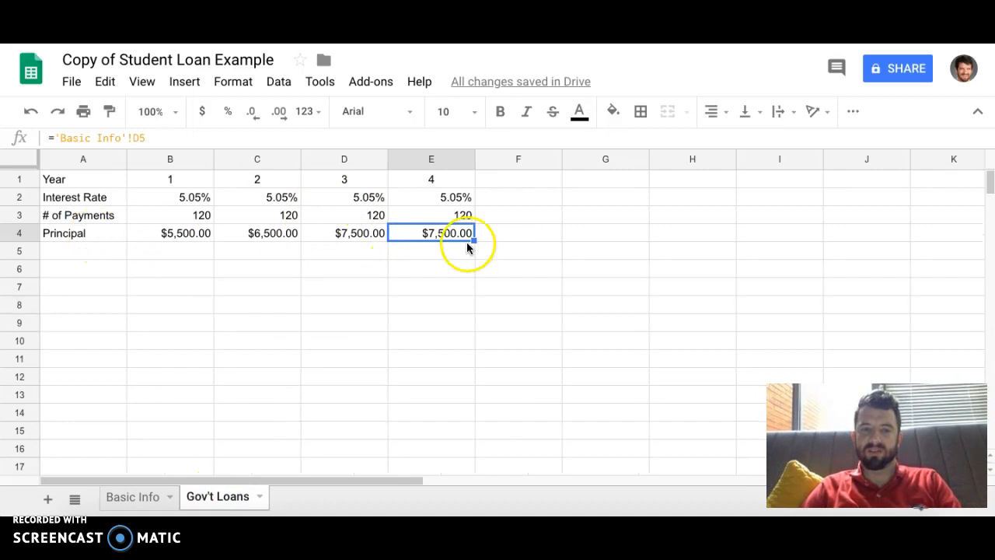
{"action": "left_click", "coordinate": [132, 496]}
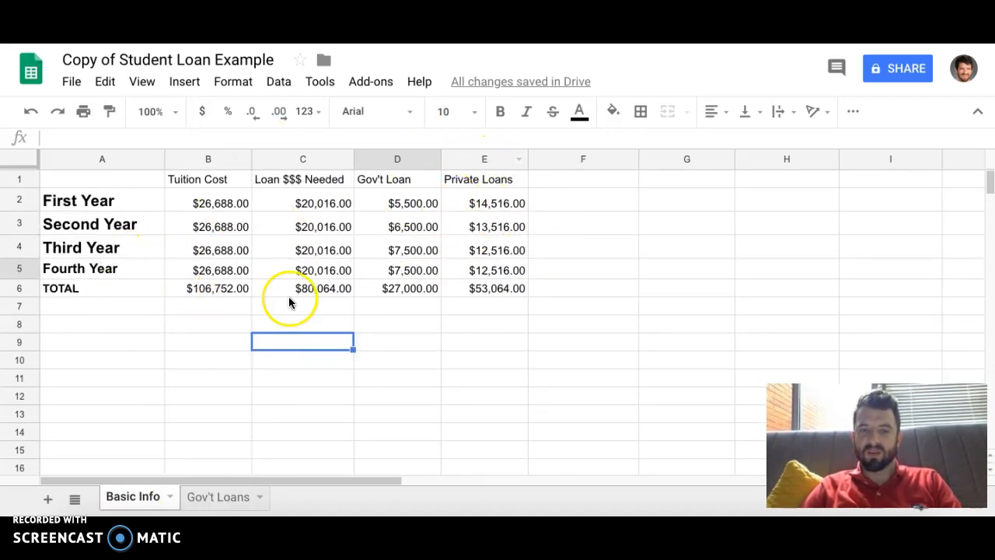
{"action": "left_click", "coordinate": [209, 498]}
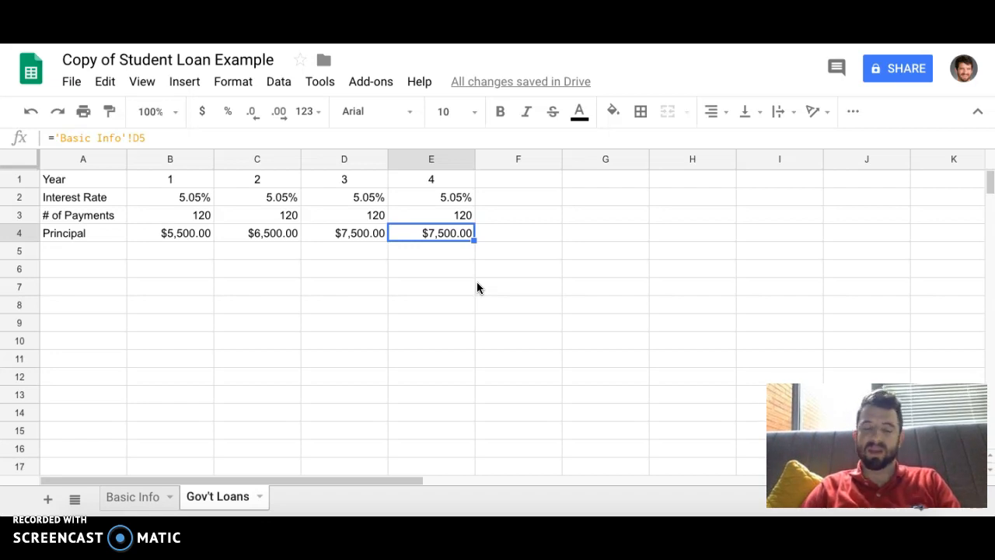
Enter the label Monthly Payment in A6 and widen column A to fit it.
{"action": "left_click", "coordinate": [81, 270]}
{"action": "type", "text": "Month"}
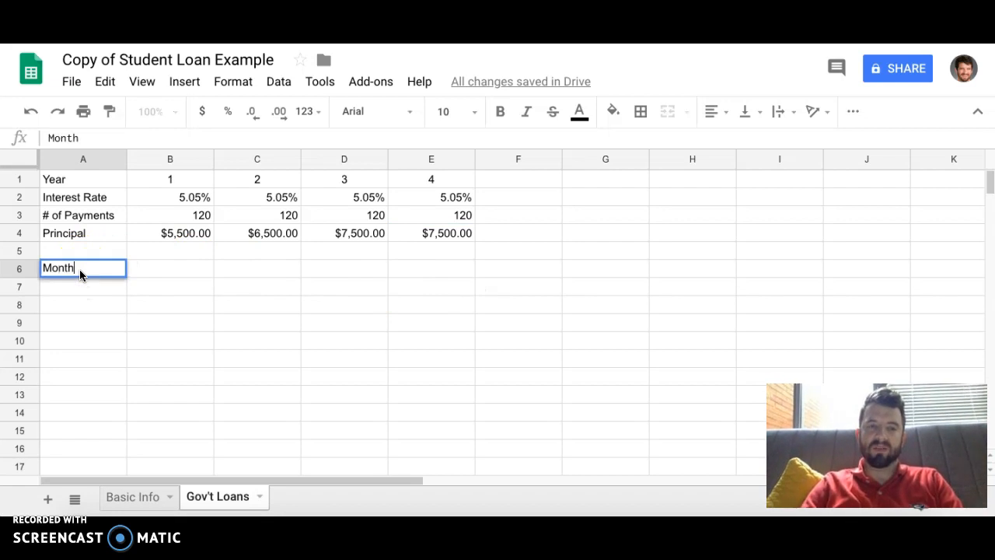
{"action": "type", "text": "ly Payment"}
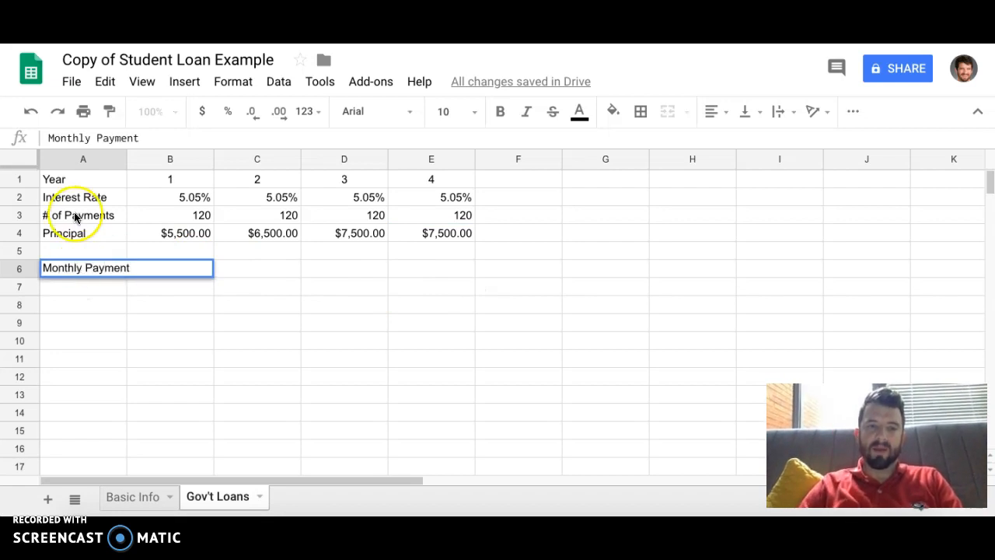
{"action": "left_click_drag", "start_coordinate": [126, 159], "coordinate": [142, 159]}
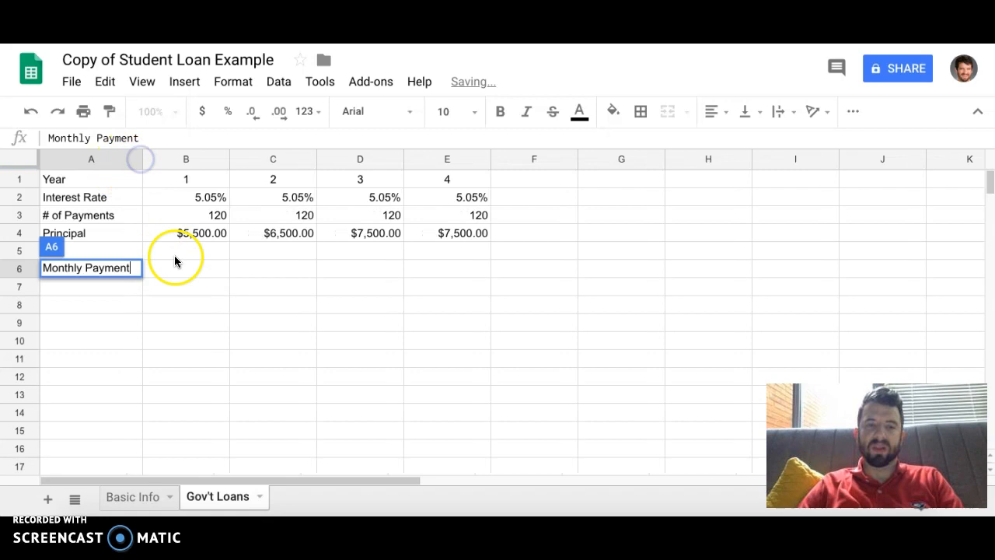
Begin a PMT formula in B6 using B2/12 as the rate argument, collapsing the function help that covers the cells.
{"action": "left_click", "coordinate": [178, 269]}
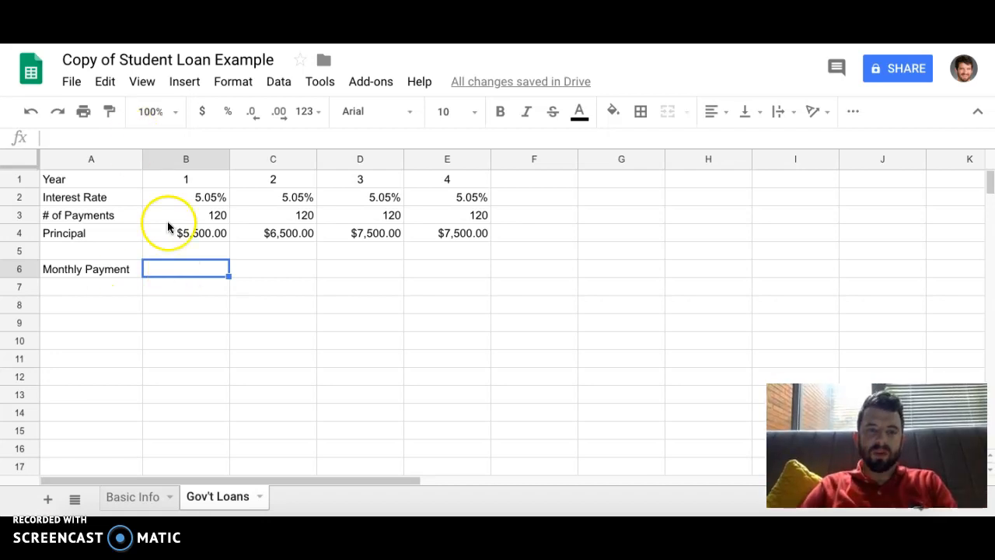
{"action": "double_click", "coordinate": [187, 269]}
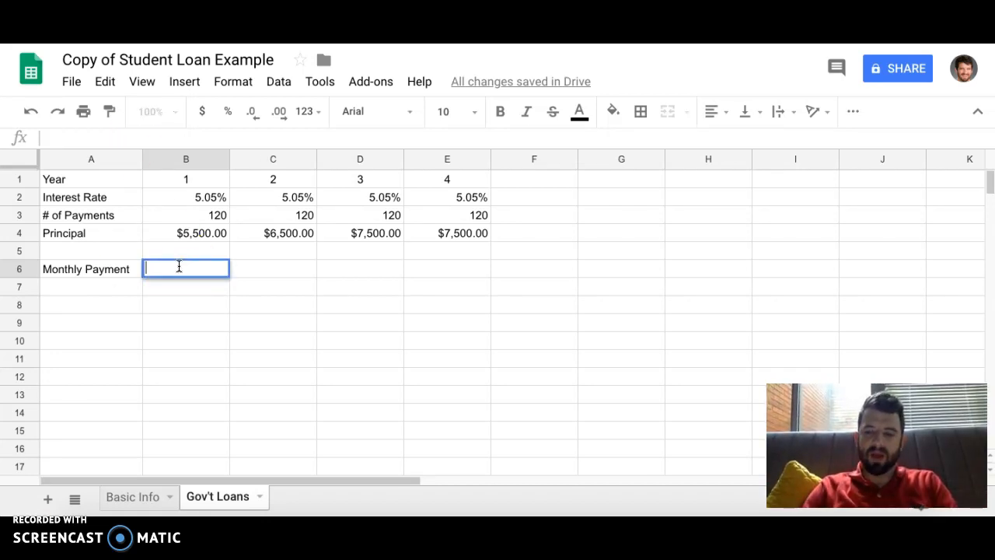
{"action": "type", "text": "=PMT"}
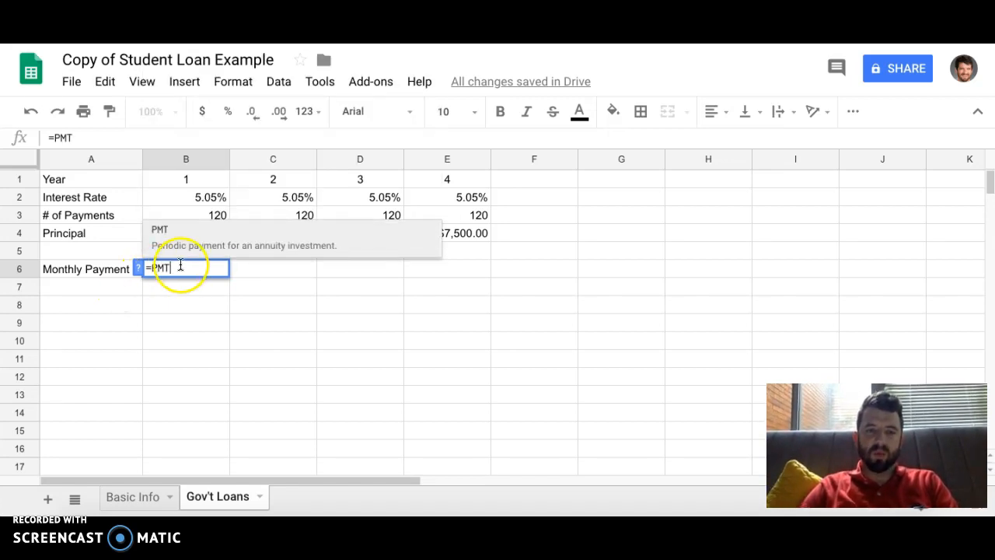
{"action": "type", "text": "("}
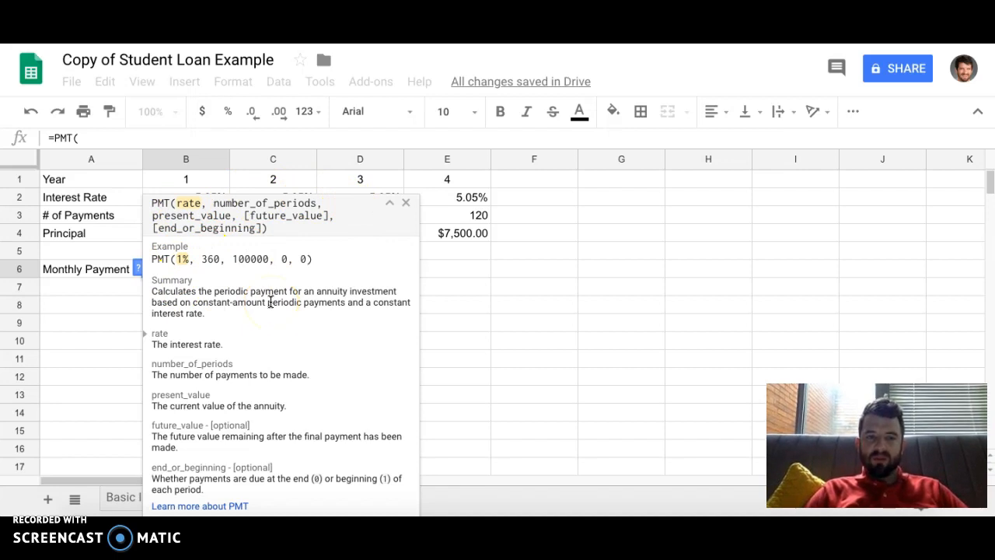
{"action": "left_click", "coordinate": [189, 197]}
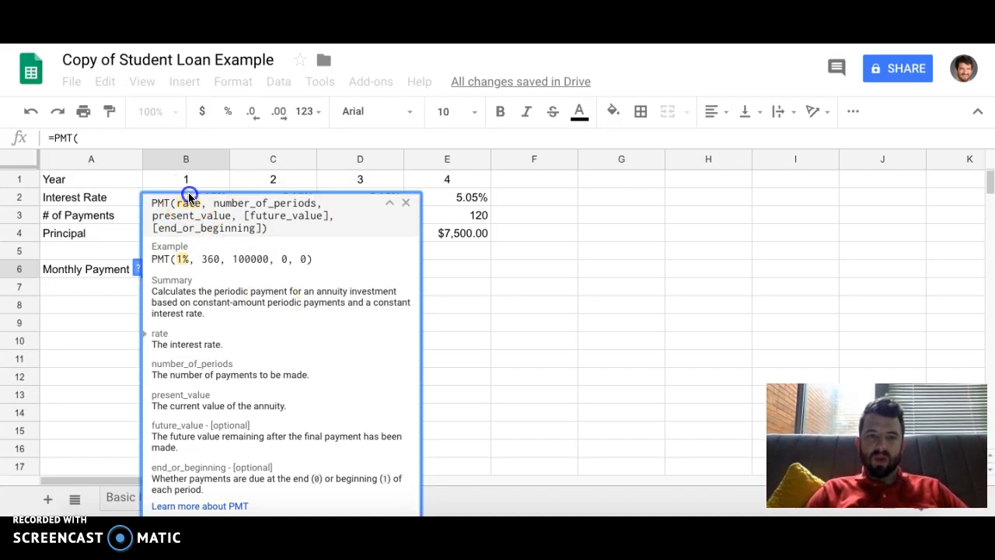
{"action": "left_click", "coordinate": [388, 203]}
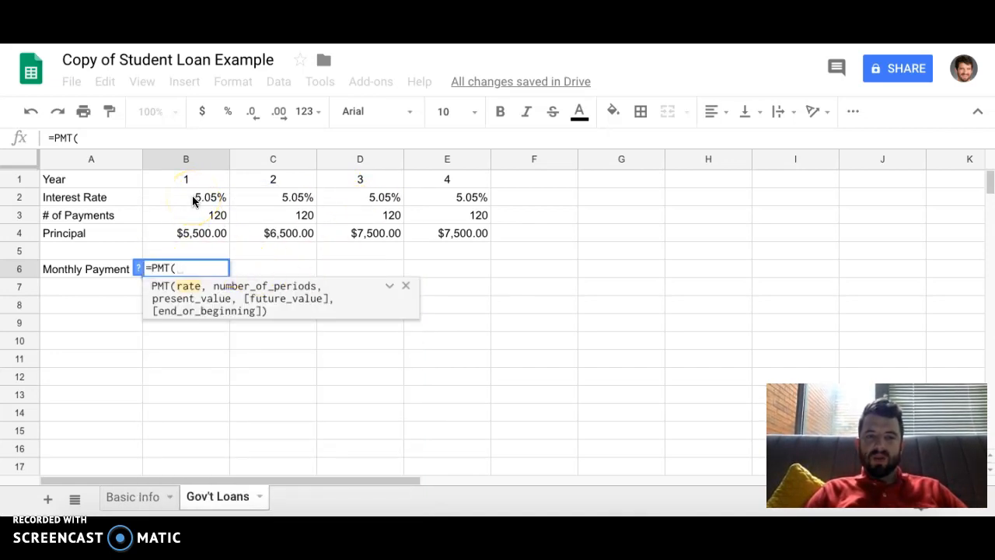
{"action": "left_click", "coordinate": [193, 201]}
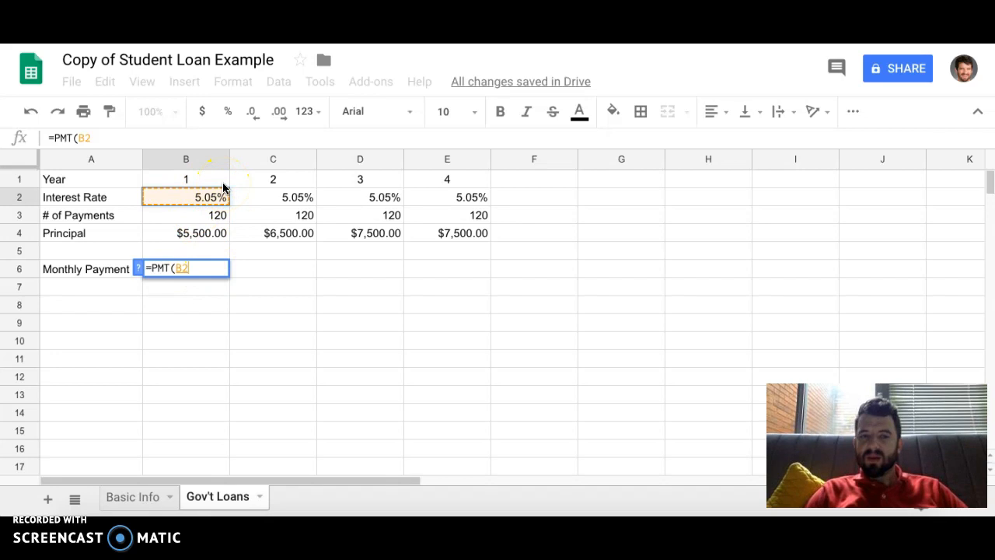
{"action": "left_click", "coordinate": [102, 139]}
{"action": "type", "text": "/12"}
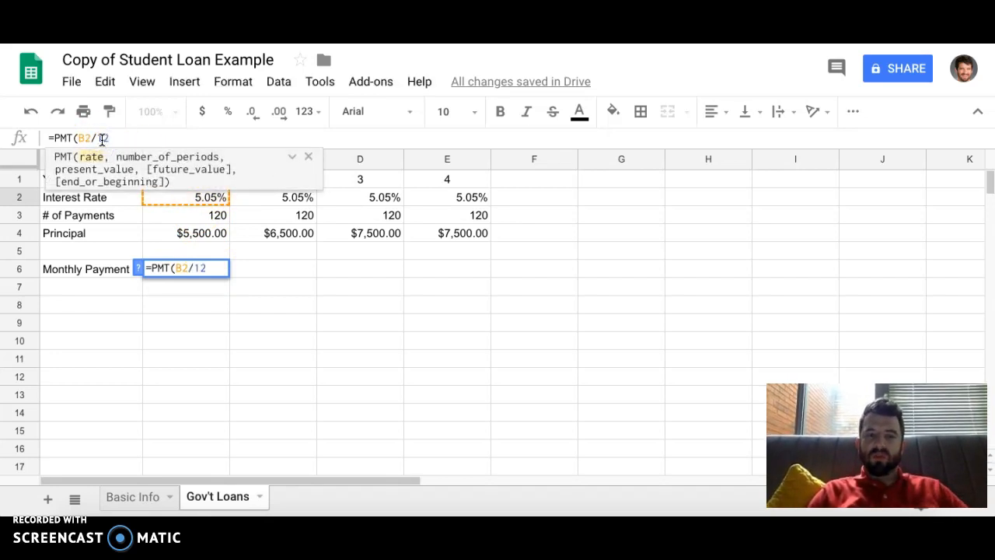
Complete the year 1 monthly payment formula in B6 as =PMT(B2/12,B3,B4).
{"action": "type", "text": ","}
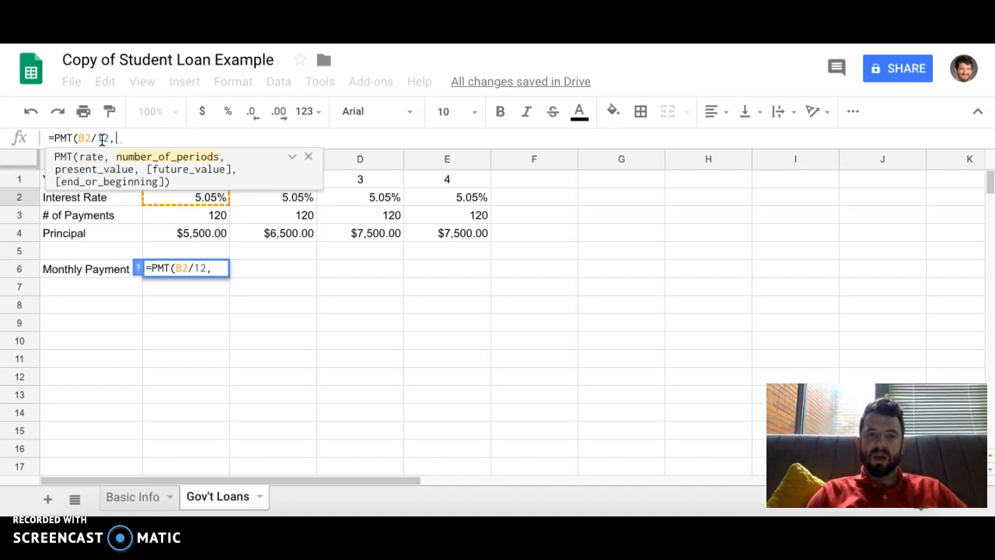
{"action": "left_click", "coordinate": [140, 136]}
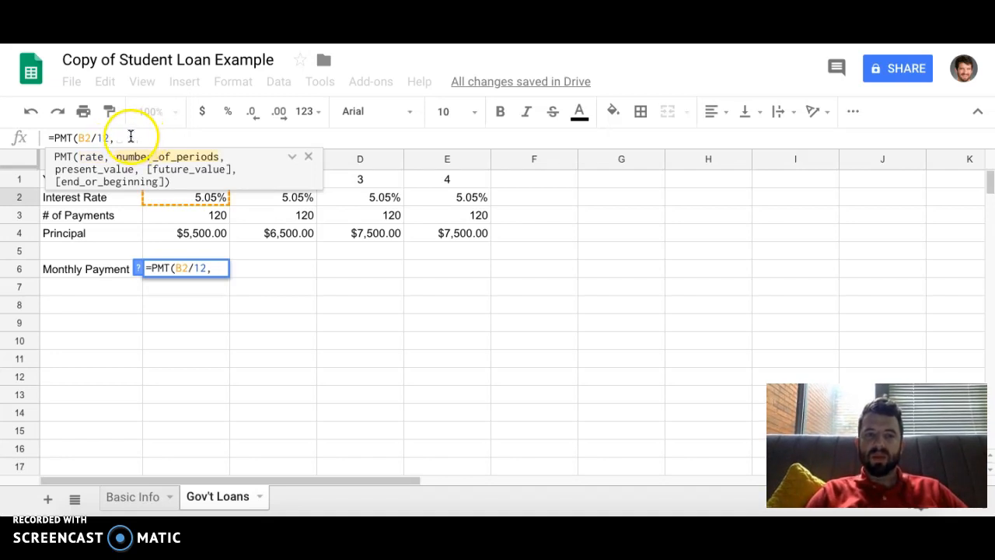
{"action": "left_click", "coordinate": [191, 211]}
{"action": "type", "text": ","}
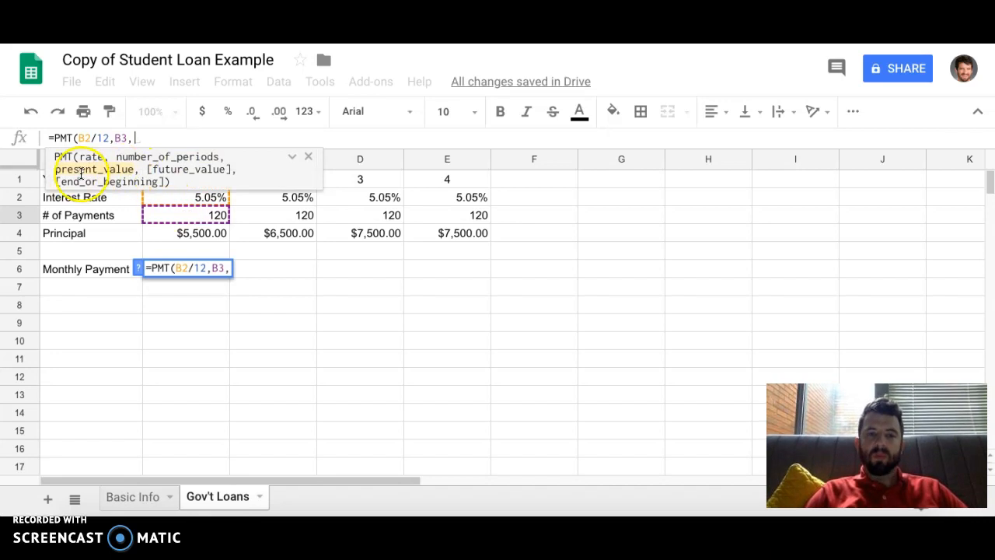
{"action": "left_click", "coordinate": [195, 233]}
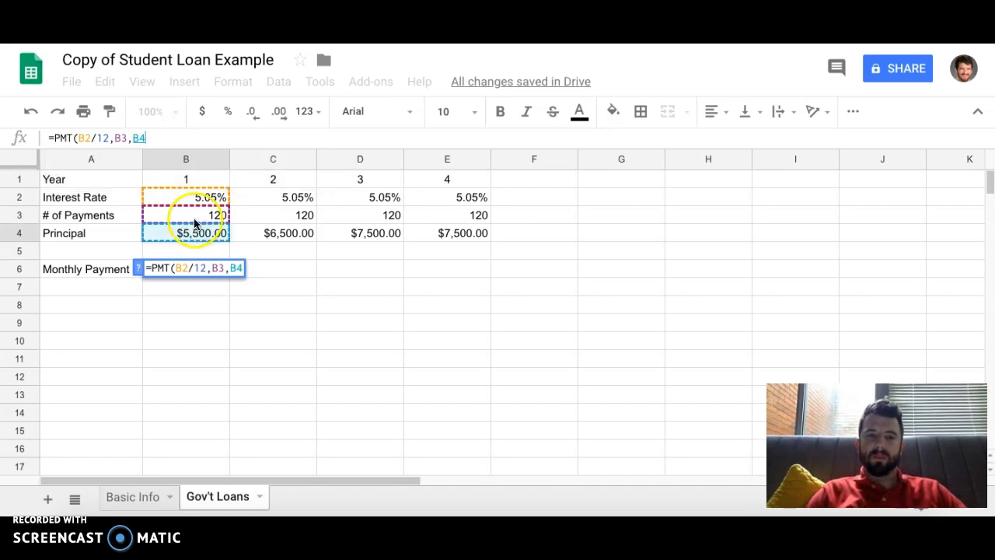
{"action": "type", "text": ")"}
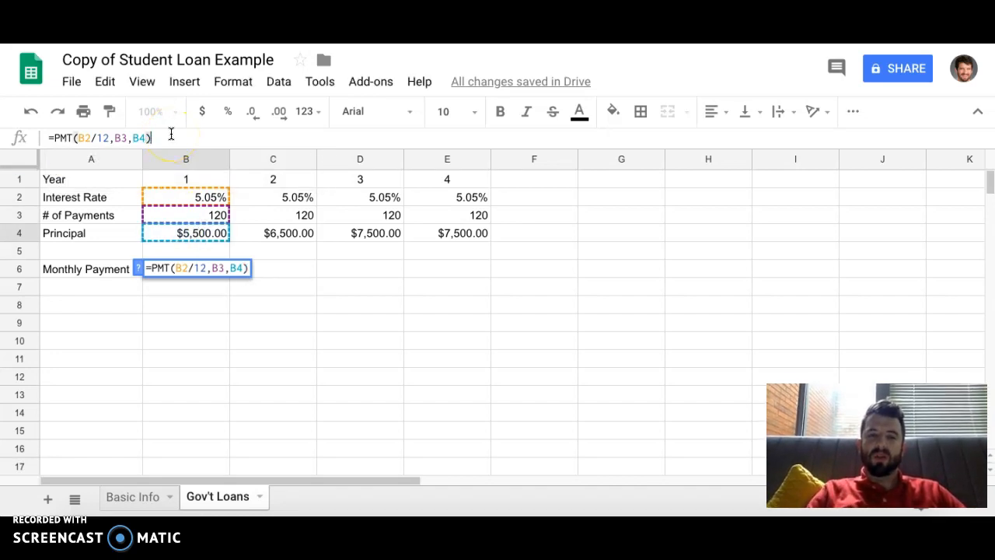
{"action": "key", "text": "Return"}
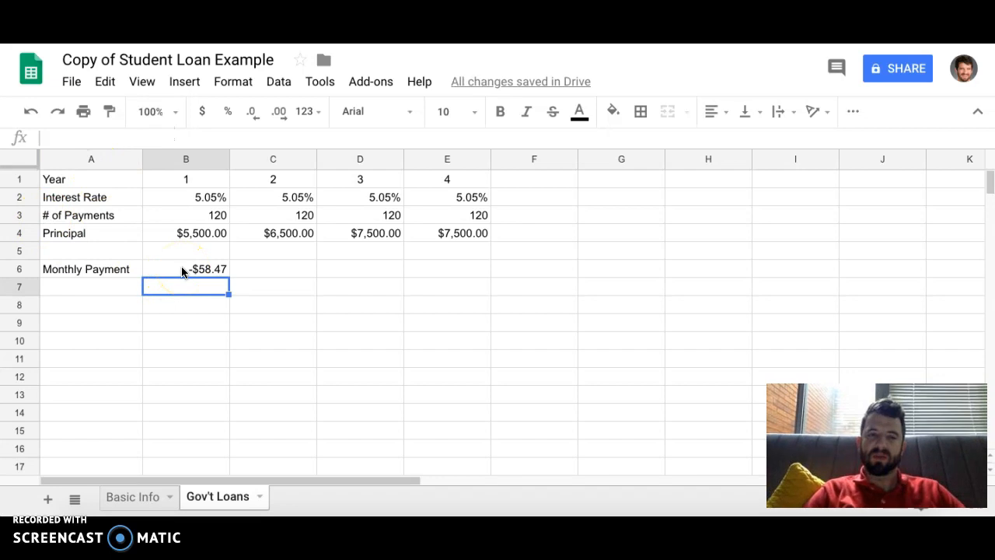
Change the B6 formula to =-PMT(B2/12,B3,B4) and fill it across the Monthly Payment row through E6.
{"action": "left_click", "coordinate": [212, 270]}
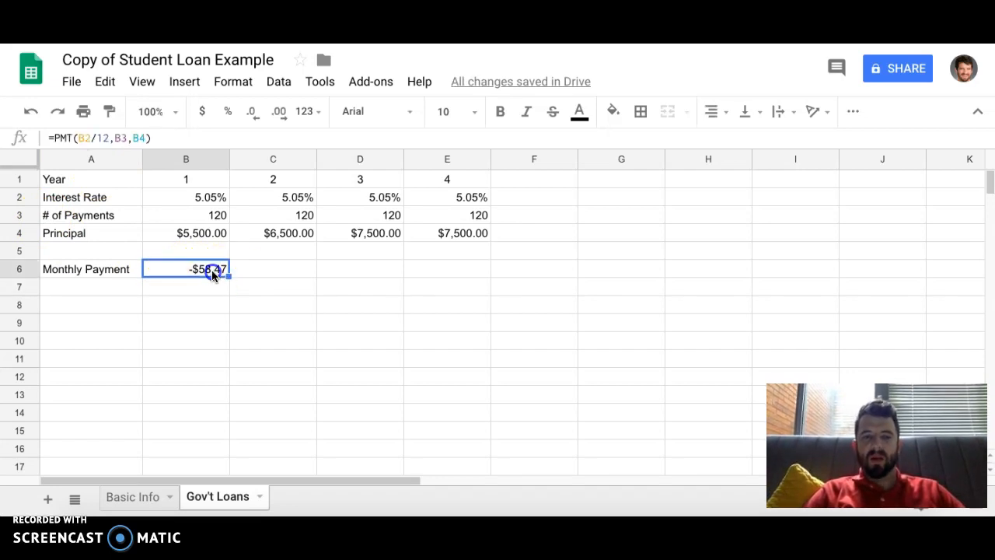
{"action": "left_click", "coordinate": [56, 138]}
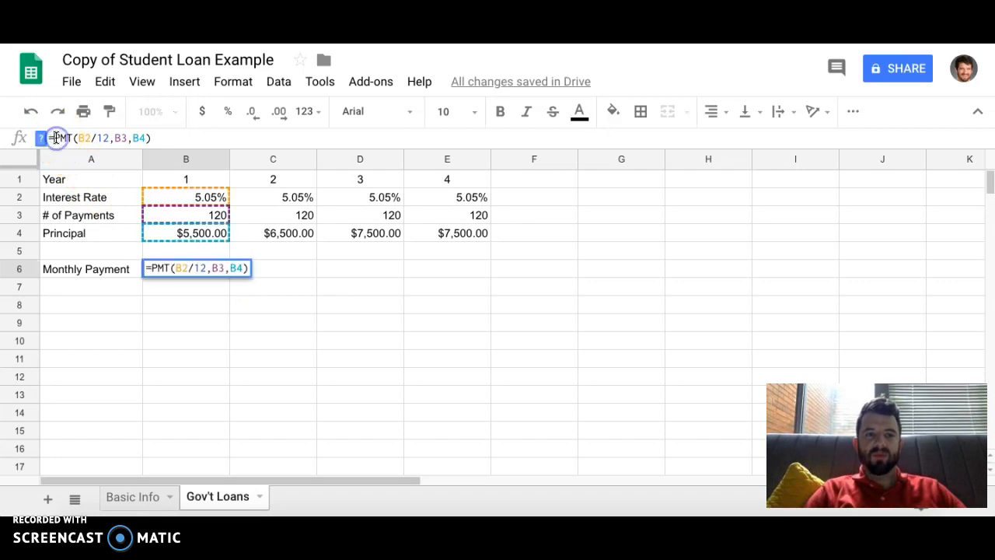
{"action": "left_click", "coordinate": [54, 138]}
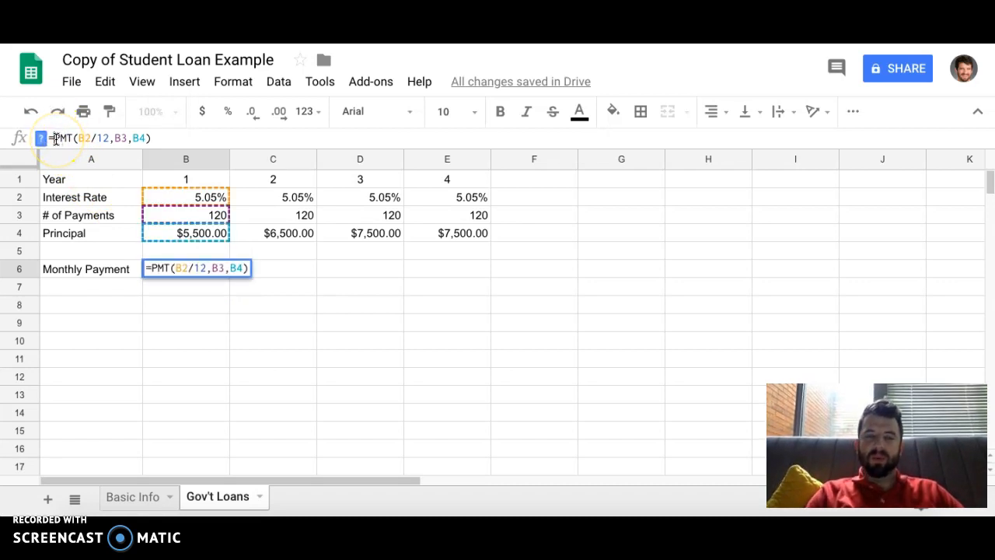
{"action": "type", "text": "-"}
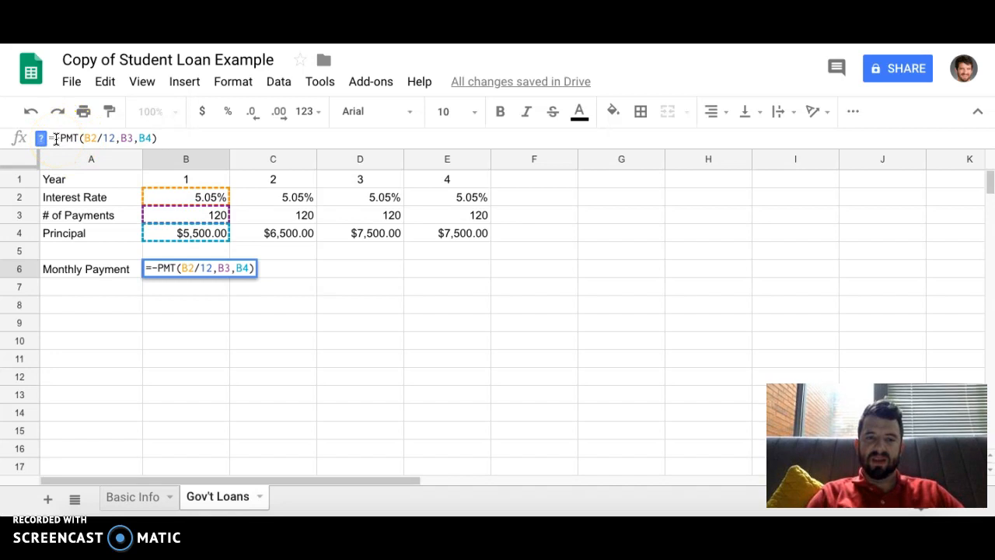
{"action": "key", "text": "Return"}
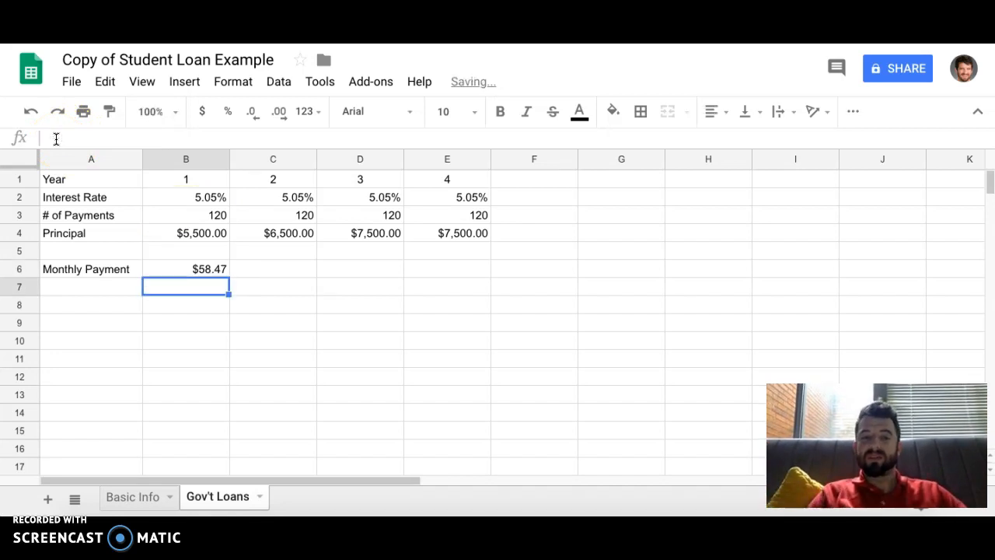
{"action": "left_click", "coordinate": [216, 269]}
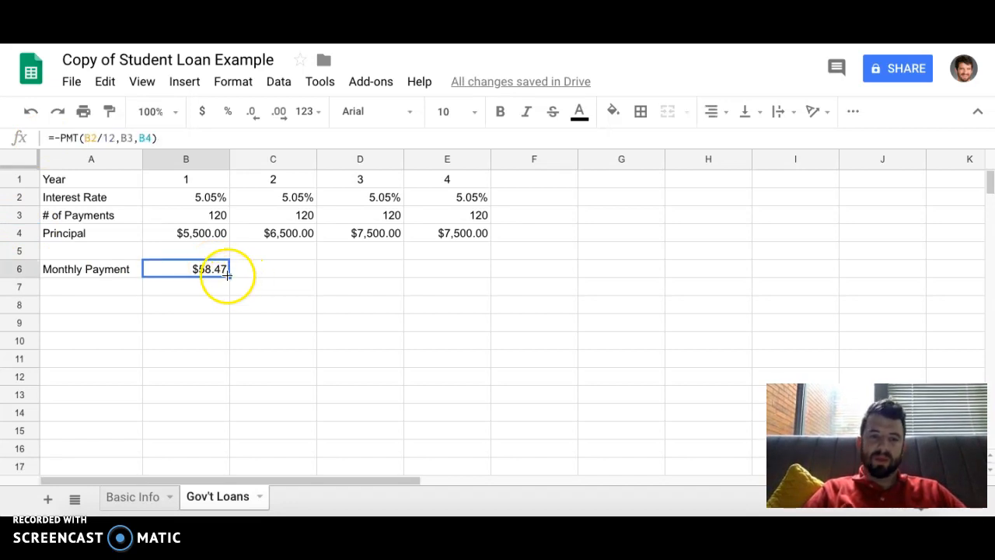
{"action": "left_click_drag", "start_coordinate": [230, 275], "coordinate": [464, 277]}
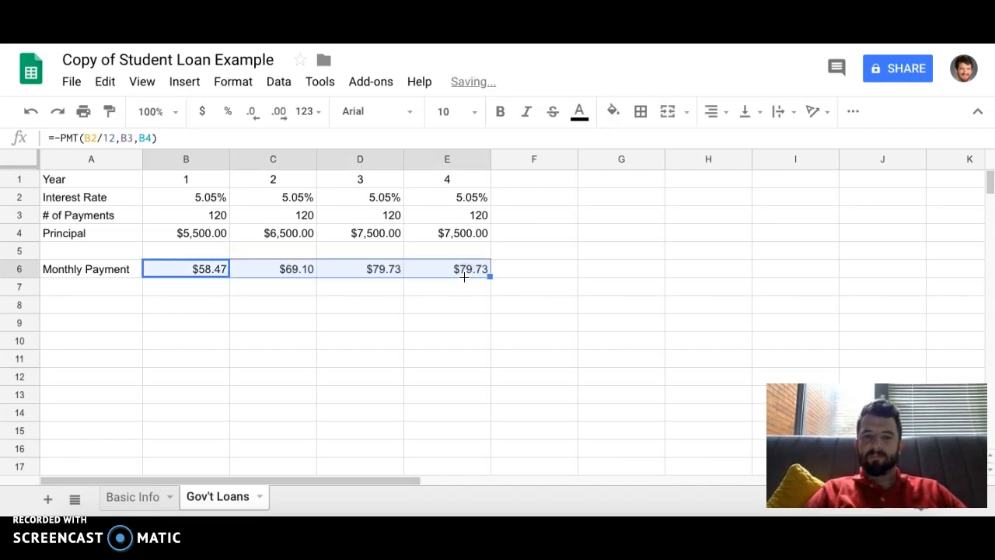
Enter the label Total Interest in A7 and the formula =(B6*B3) in B7.
{"action": "left_click", "coordinate": [122, 286]}
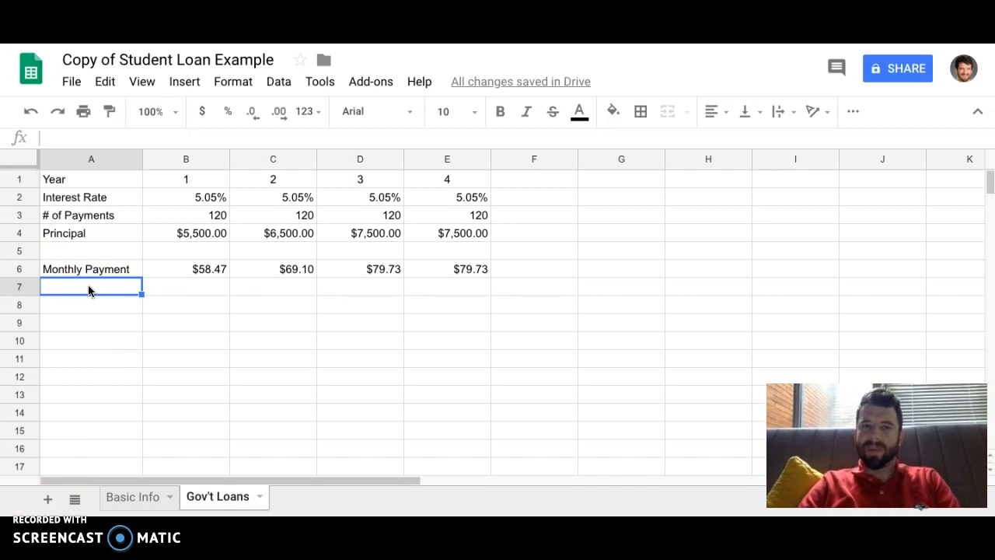
{"action": "type", "text": "Total Interest"}
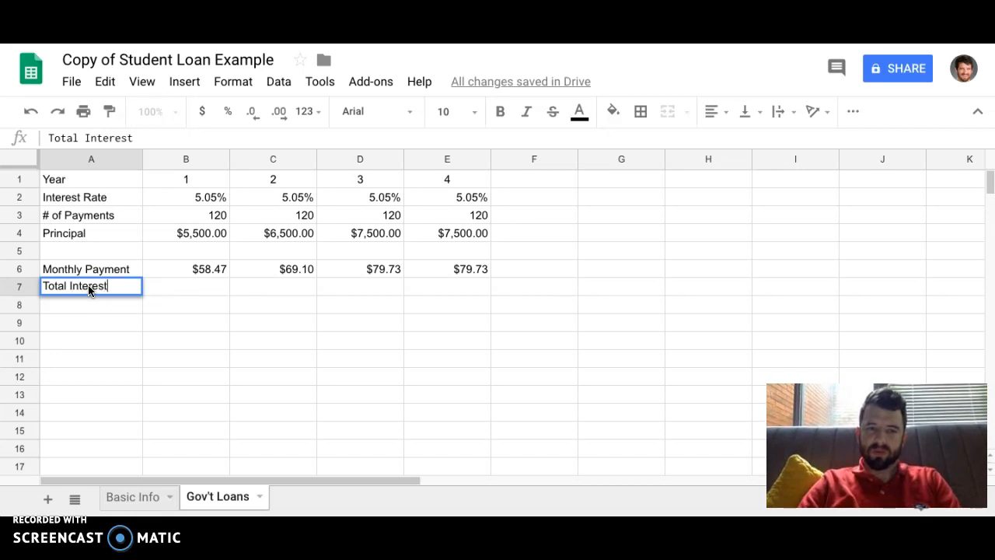
{"action": "left_click", "coordinate": [185, 285]}
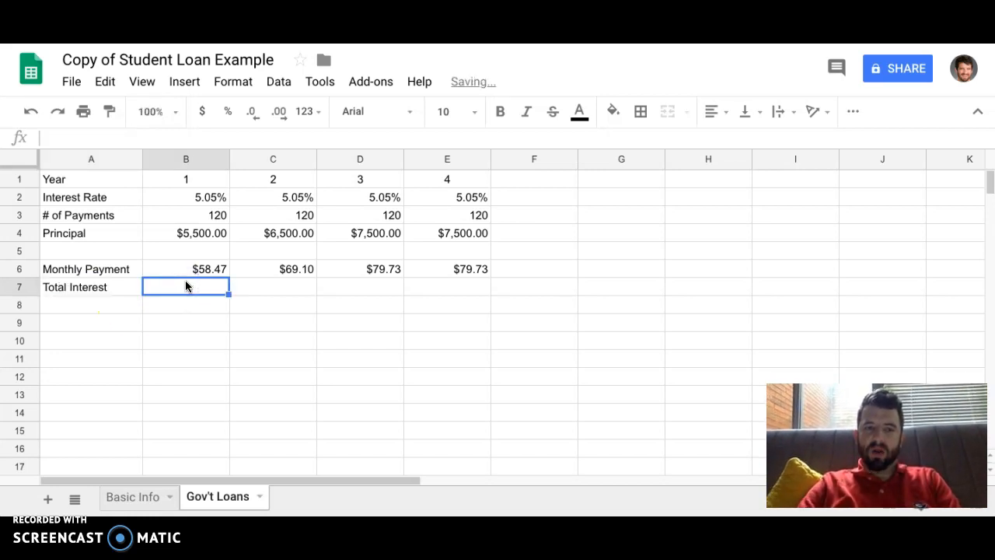
{"action": "type", "text": "="}
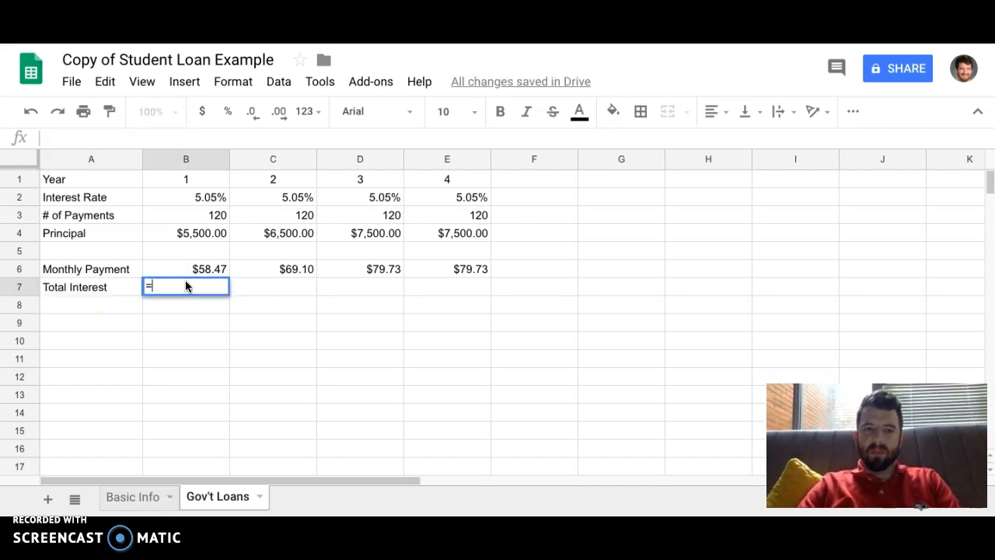
{"action": "left_click", "coordinate": [199, 264]}
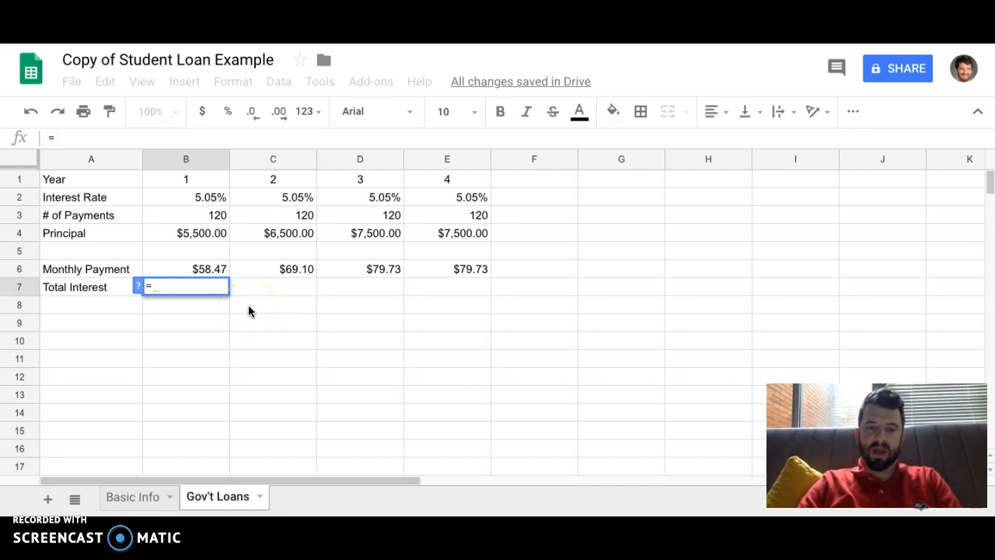
{"action": "type", "text": "("}
{"action": "left_click", "coordinate": [201, 268]}
{"action": "type", "text": "*"}
{"action": "left_click", "coordinate": [200, 216]}
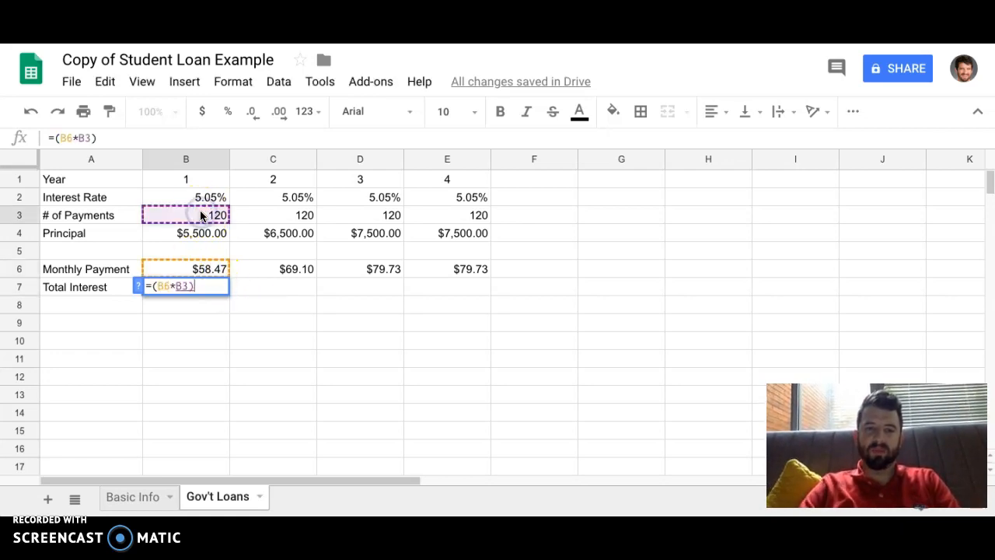
{"action": "type", "text": ")"}
{"action": "key", "text": "Return"}
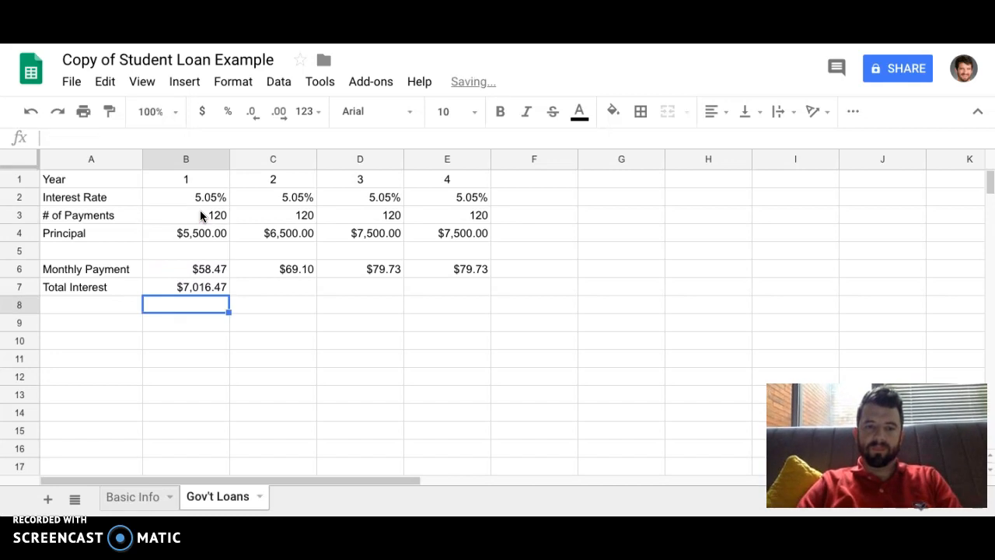
Subtract the principal in B7 so the formula reads =(B6*B3)-B4, and fill it across through E7.
{"action": "left_click", "coordinate": [206, 288]}
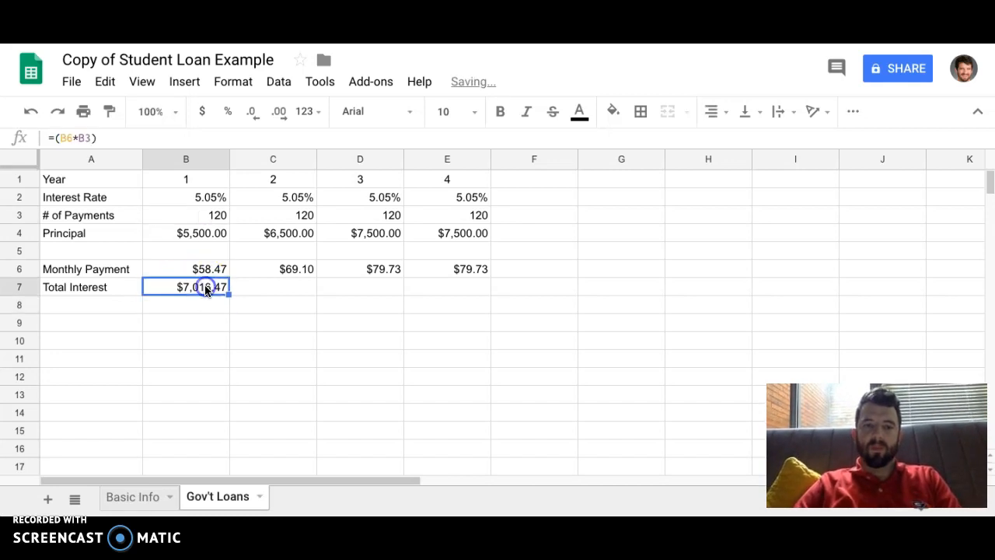
{"action": "left_click", "coordinate": [114, 137]}
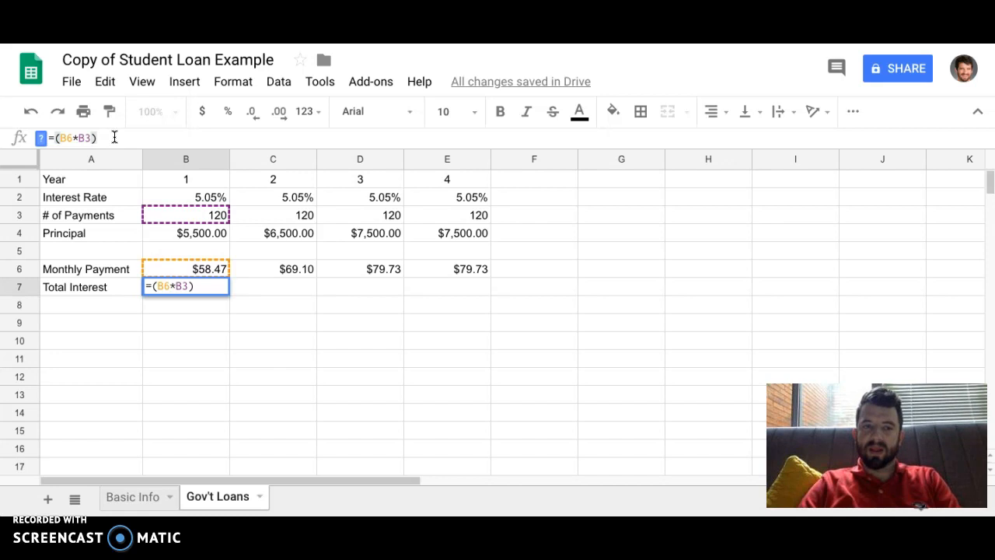
{"action": "type", "text": "-"}
{"action": "left_click", "coordinate": [178, 232]}
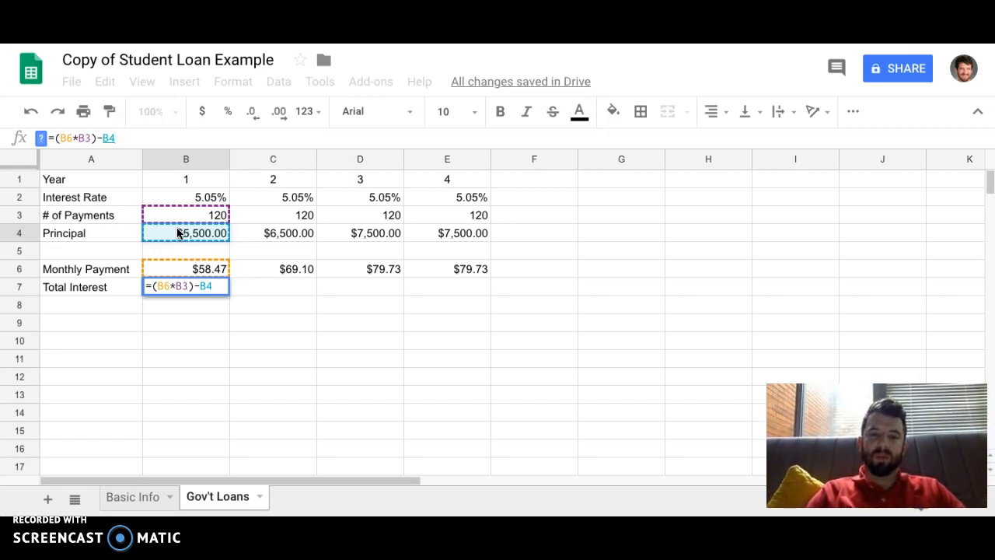
{"action": "key", "text": "Return"}
{"action": "left_click", "coordinate": [146, 284]}
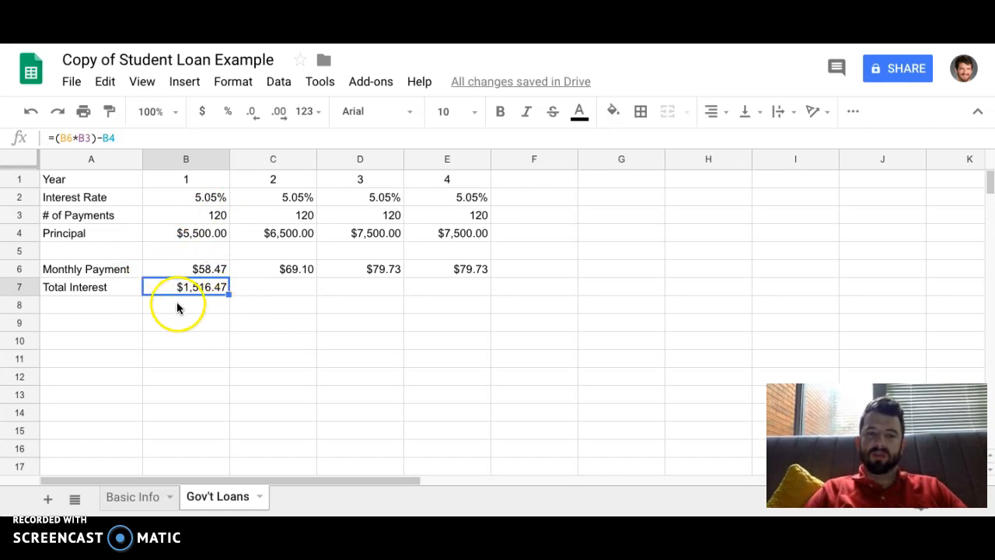
{"action": "left_click_drag", "start_coordinate": [229, 294], "coordinate": [457, 295]}
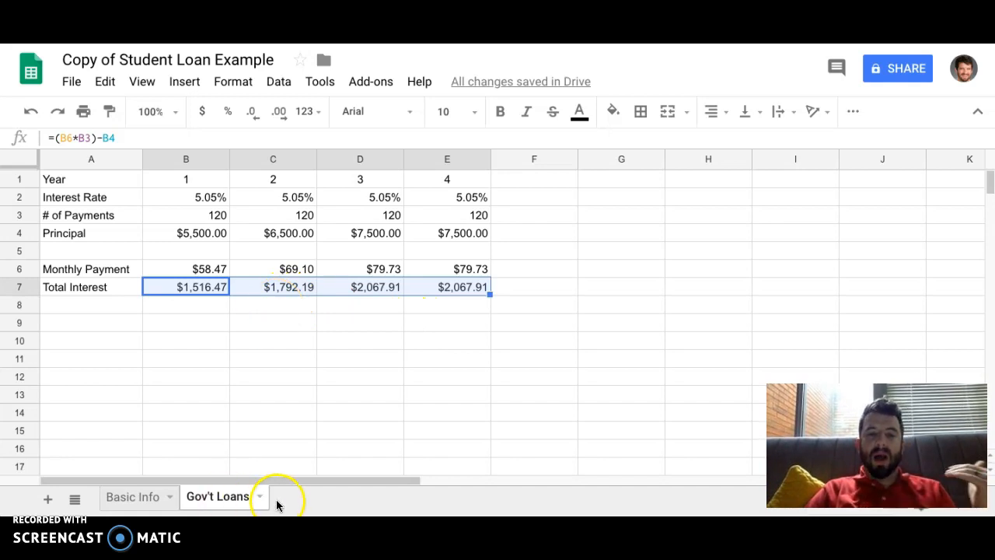
Review the private loan amounts on the Basic Info sheet and duplicate the Gov't Loans sheet.
{"action": "left_click", "coordinate": [134, 497]}
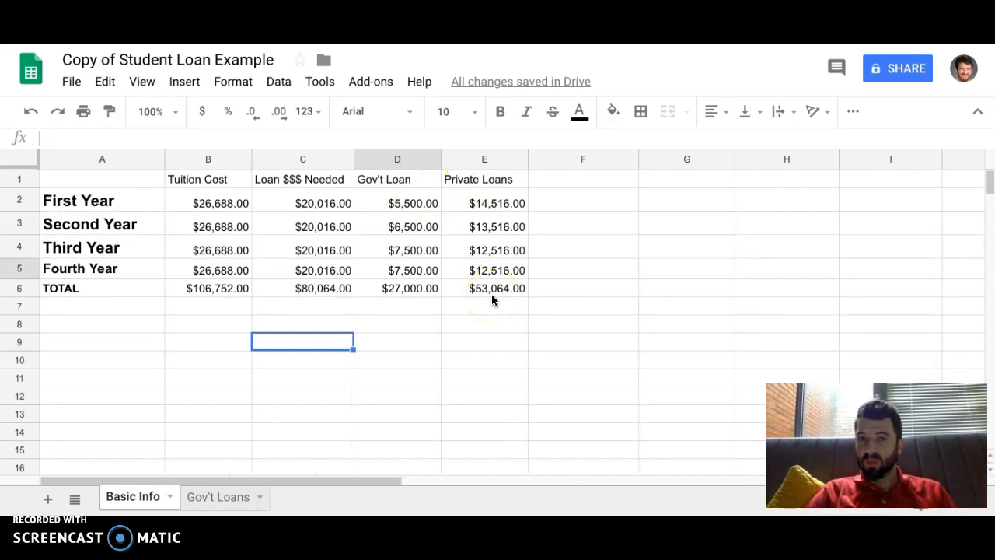
{"action": "left_click", "coordinate": [220, 496]}
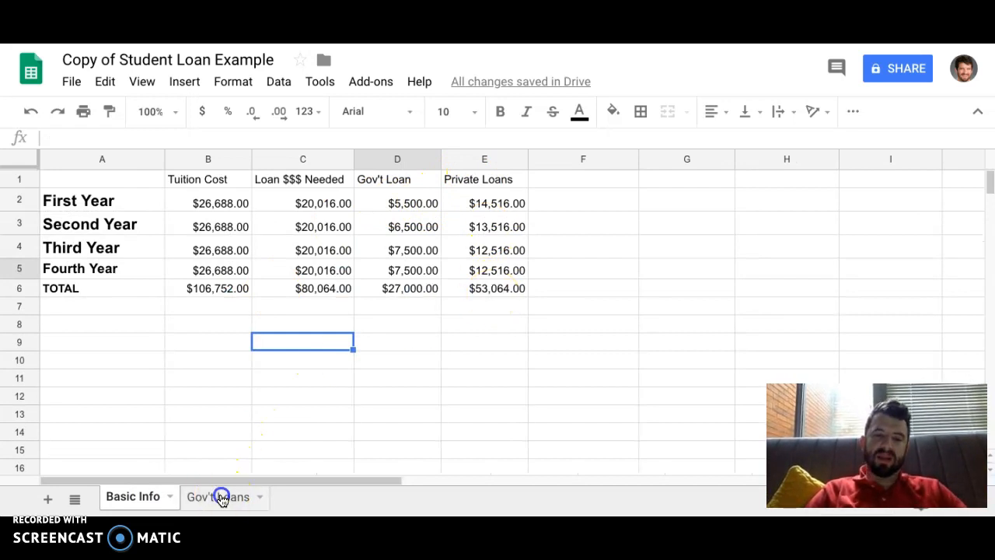
{"action": "right_click", "coordinate": [221, 498]}
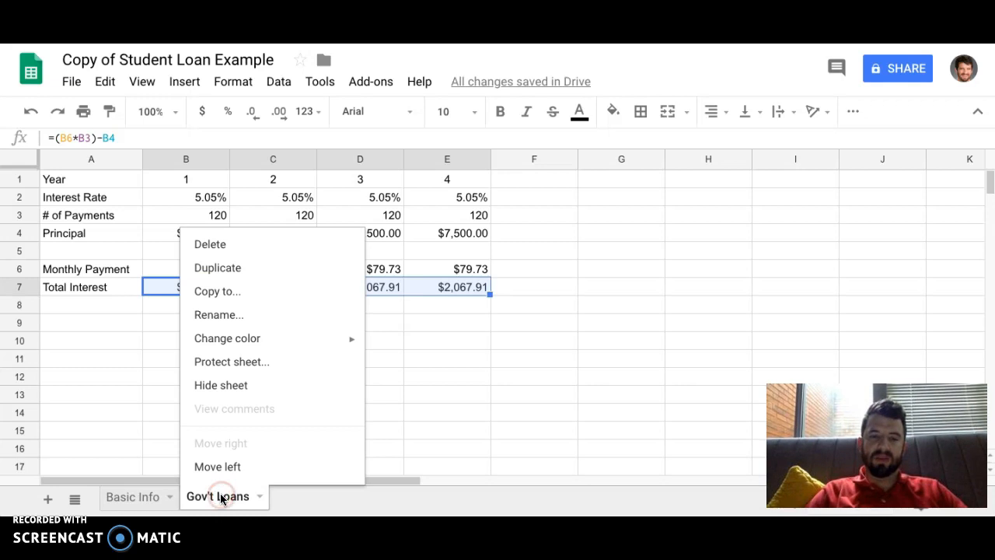
{"action": "left_click", "coordinate": [236, 281]}
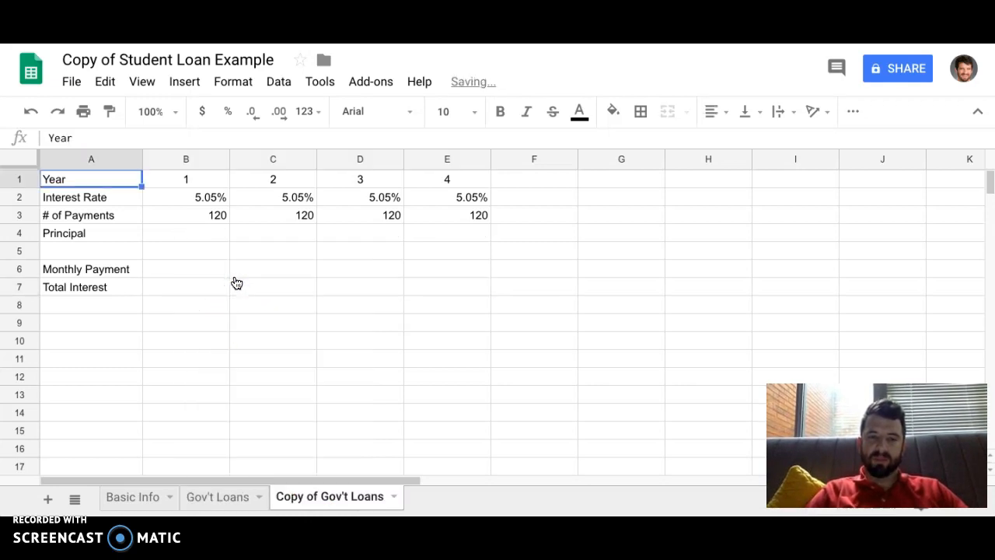
Rename the duplicated sheet Pvt Loans and select its year 1 interest rate in B2.
{"action": "left_click", "coordinate": [398, 500]}
{"action": "left_click", "coordinate": [318, 313]}
{"action": "type", "text": "Pr"}
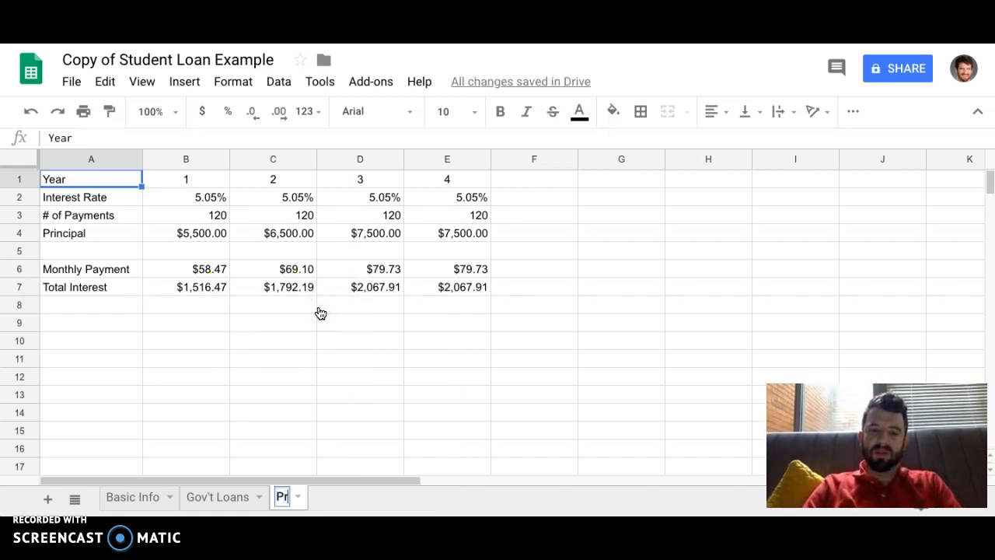
{"action": "key", "text": "BackSpace"}
{"action": "type", "text": "vt Loans"}
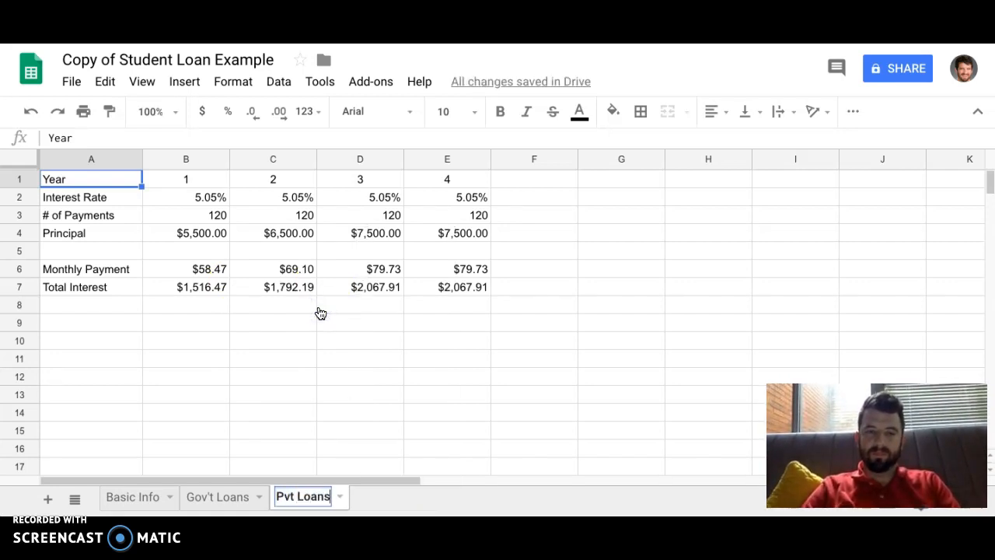
{"action": "key", "text": "Return"}
{"action": "left_click", "coordinate": [195, 198]}
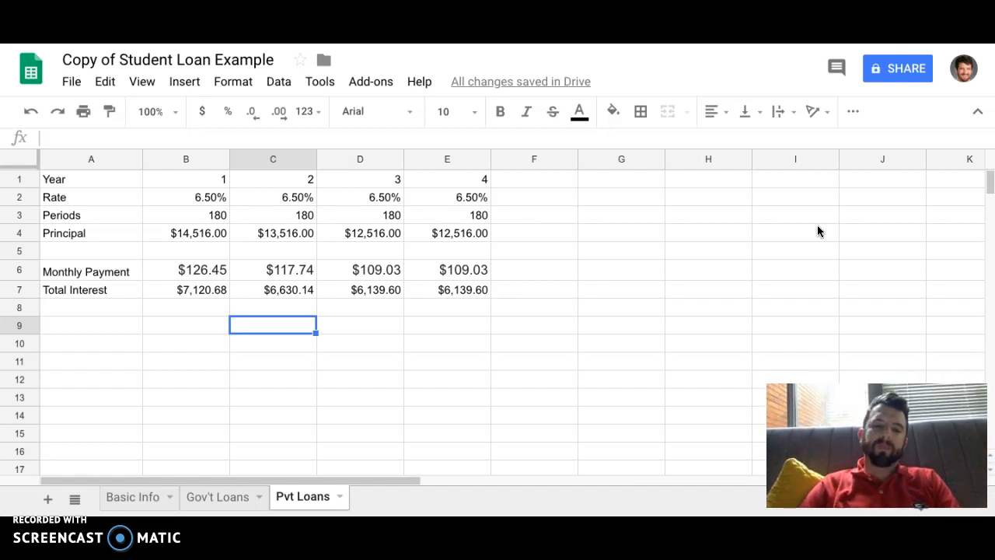
On the Basic Info sheet, enter the headers Gov't Loan Interest in F1 and Private Loan Interest in G1.
{"action": "left_click", "coordinate": [134, 499]}
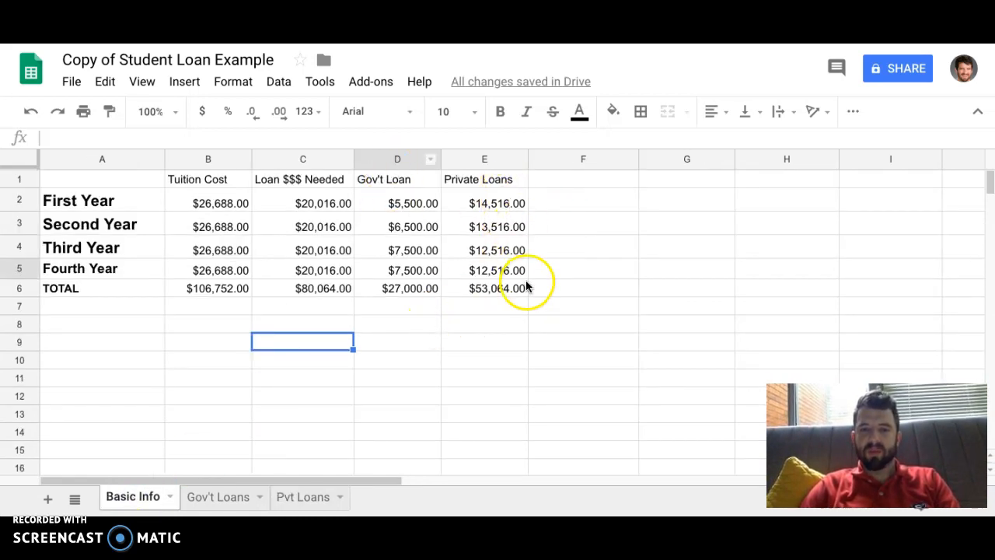
{"action": "left_click", "coordinate": [588, 184]}
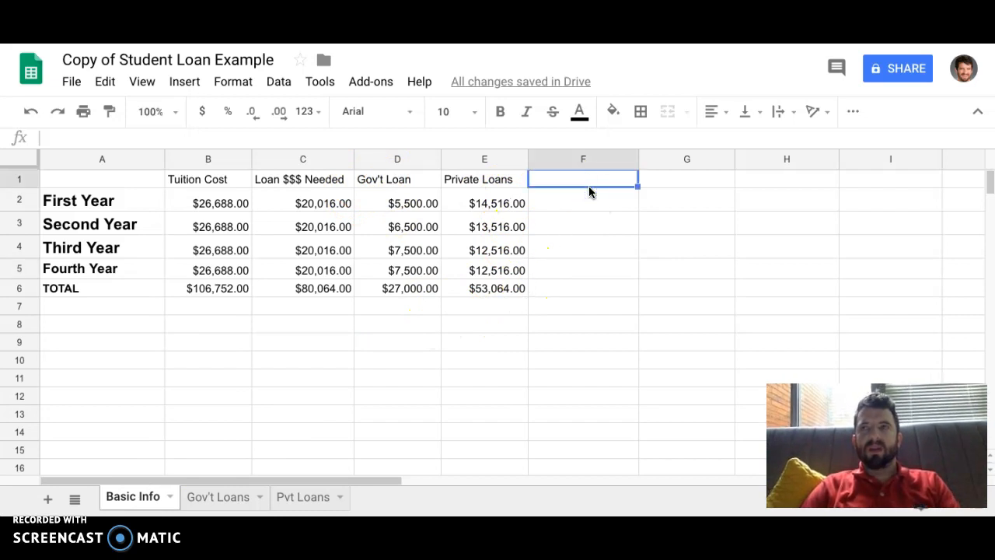
{"action": "type", "text": "Gov't"}
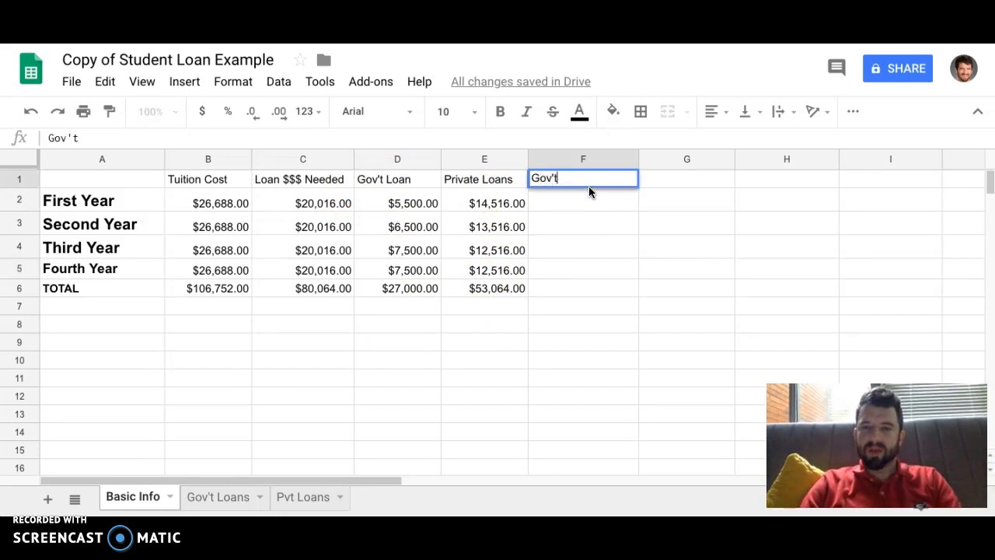
{"action": "type", "text": " Loan Interest"}
{"action": "key", "text": "Tab"}
{"action": "type", "text": "Privat"}
{"action": "key", "text": "BackSpace"}
{"action": "key", "text": "BackSpace"}
{"action": "type", "text": "ate Loan Interest"}
{"action": "key", "text": "Tab"}
Enter the headers Total Interest in H1 and Total Payments in I1, and widen column G to fit its header.
{"action": "type", "text": "Total Interest"}
{"action": "key", "text": "Tab"}
{"action": "type", "text": "Total Payments"}
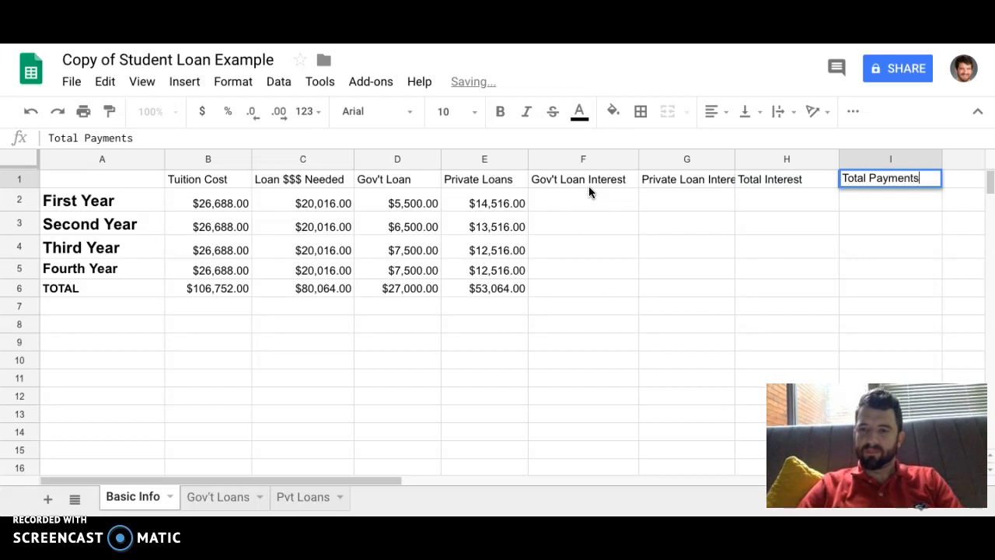
{"action": "left_click", "coordinate": [592, 224]}
{"action": "left_click_drag", "start_coordinate": [735, 159], "coordinate": [760, 159]}
Link the first-year Gov't Loan Interest in F2 to the total interest in B7 of the Gov't Loans sheet.
{"action": "left_click", "coordinate": [612, 203]}
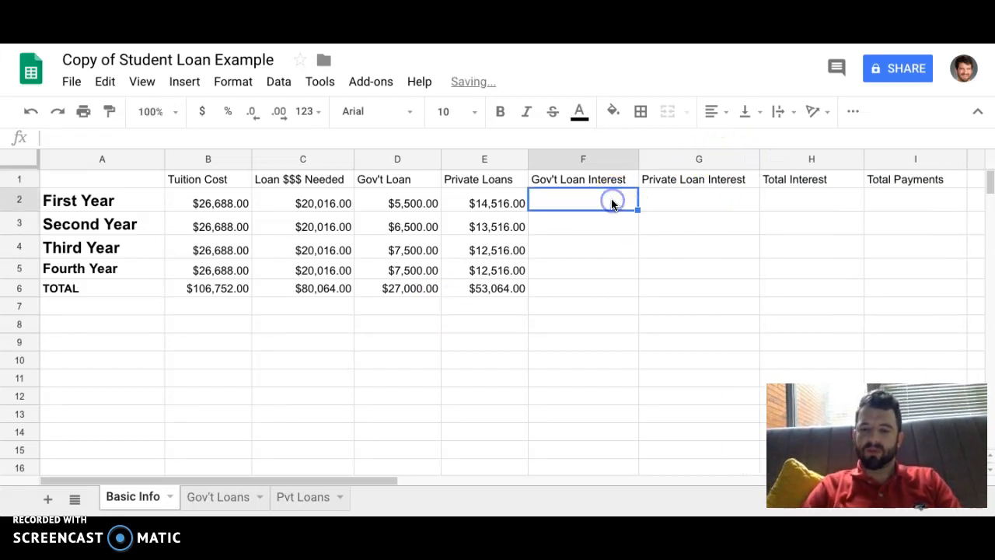
{"action": "type", "text": "="}
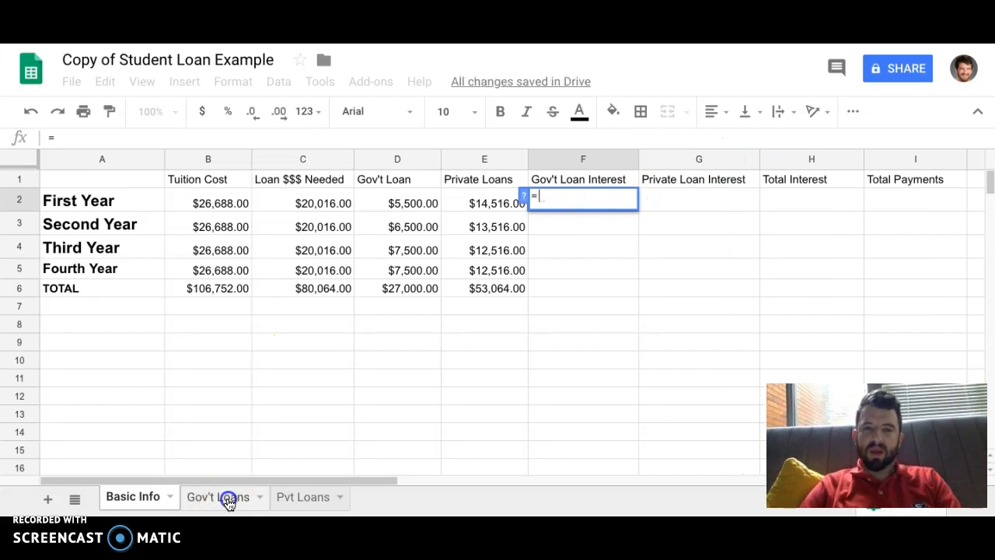
{"action": "left_click", "coordinate": [228, 502]}
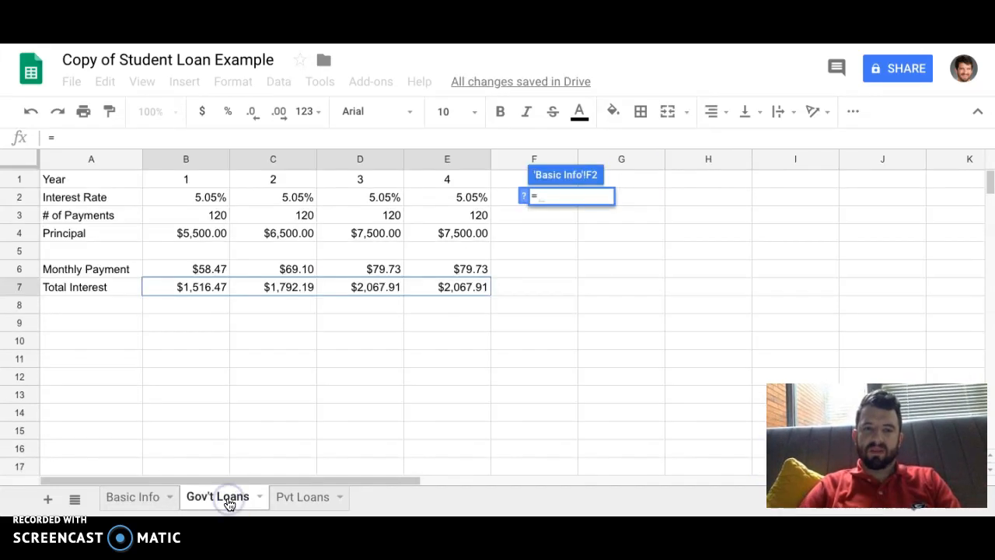
{"action": "left_click", "coordinate": [183, 289]}
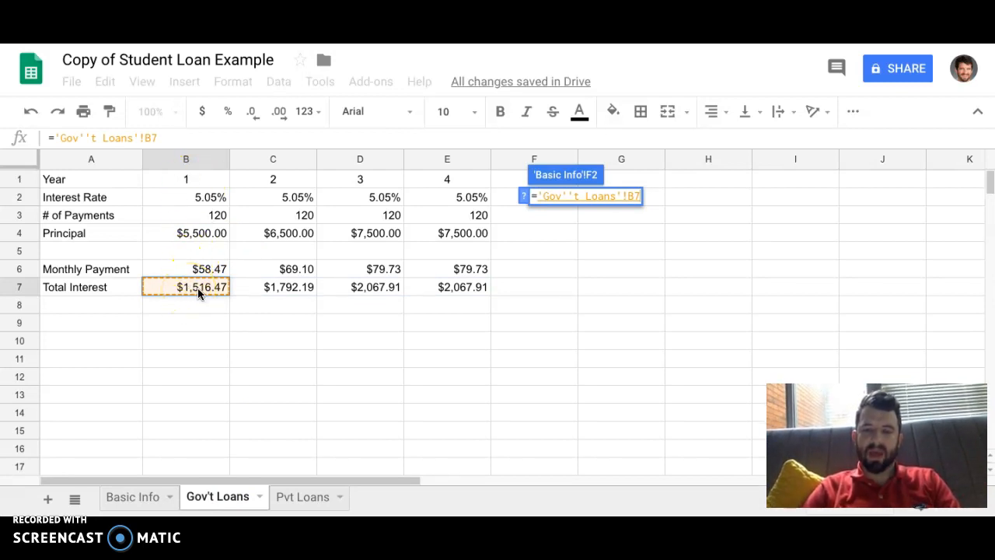
{"action": "key", "text": "Return"}
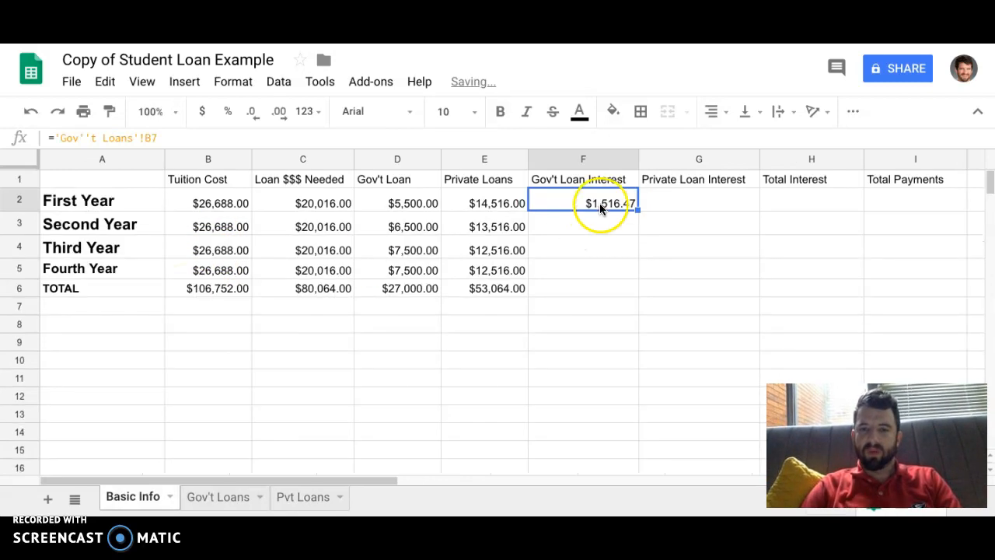
Link the second-year Gov't Loan Interest in F3 to the total interest in C7 of the Gov't Loans sheet.
{"action": "left_click", "coordinate": [597, 225]}
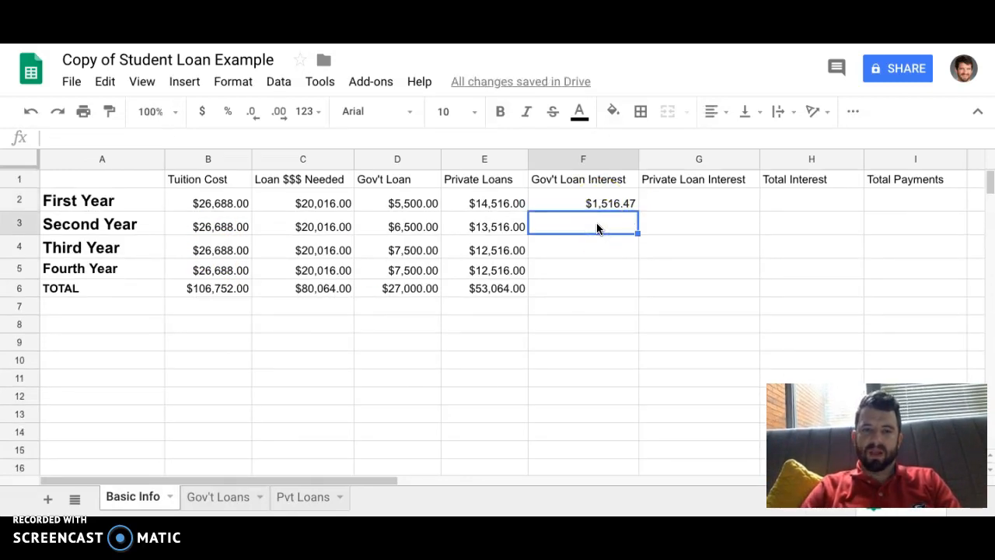
{"action": "type", "text": "="}
{"action": "left_click", "coordinate": [217, 497]}
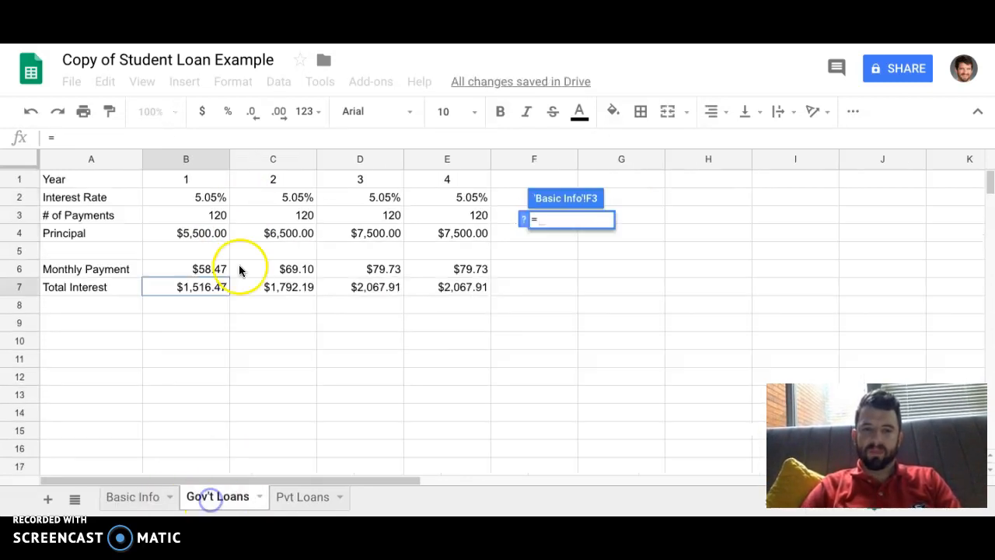
{"action": "left_click", "coordinate": [271, 288]}
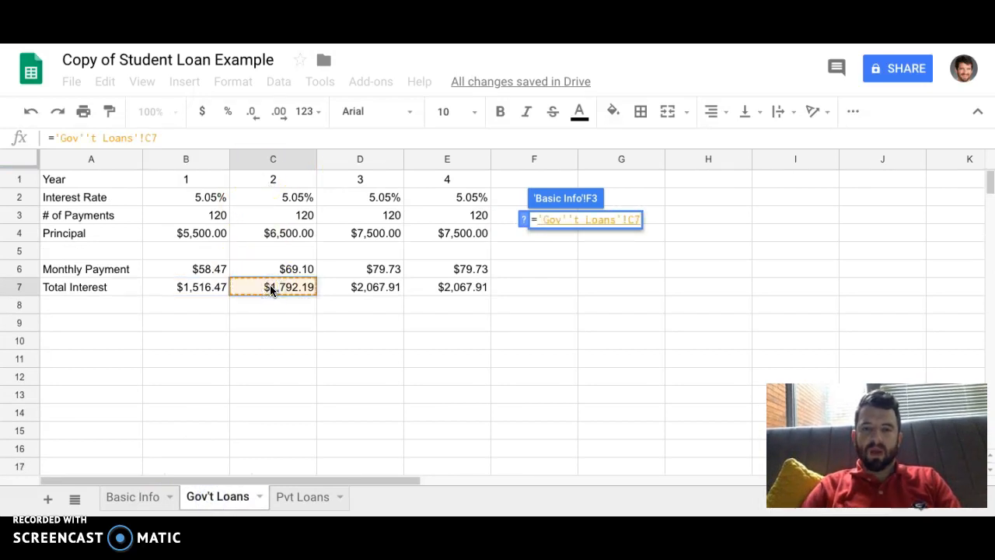
{"action": "key", "text": "Return"}
Link the third-year Gov't Loan Interest in F4 to the total interest in D7 of the Gov't Loans sheet.
{"action": "left_click", "coordinate": [556, 245]}
{"action": "type", "text": "="}
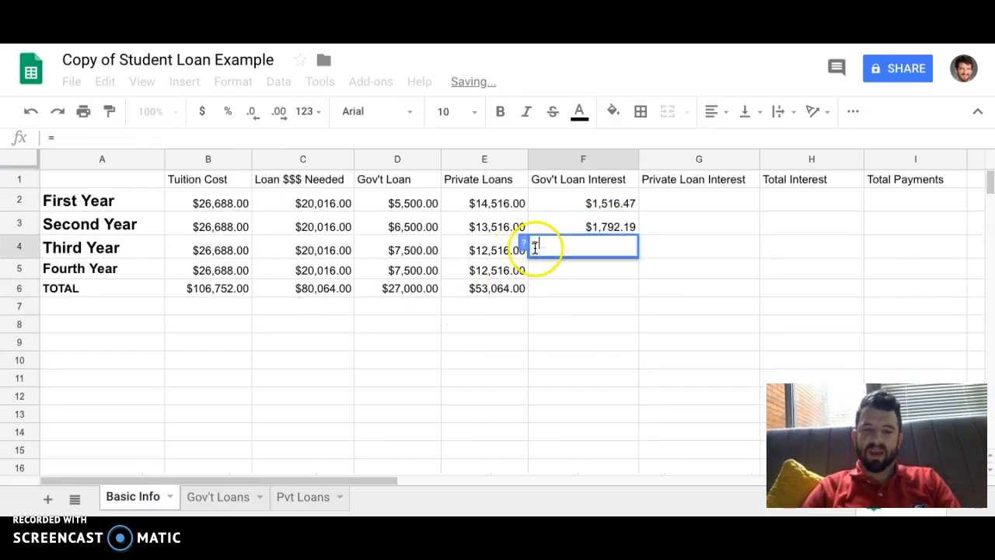
{"action": "left_click", "coordinate": [239, 498]}
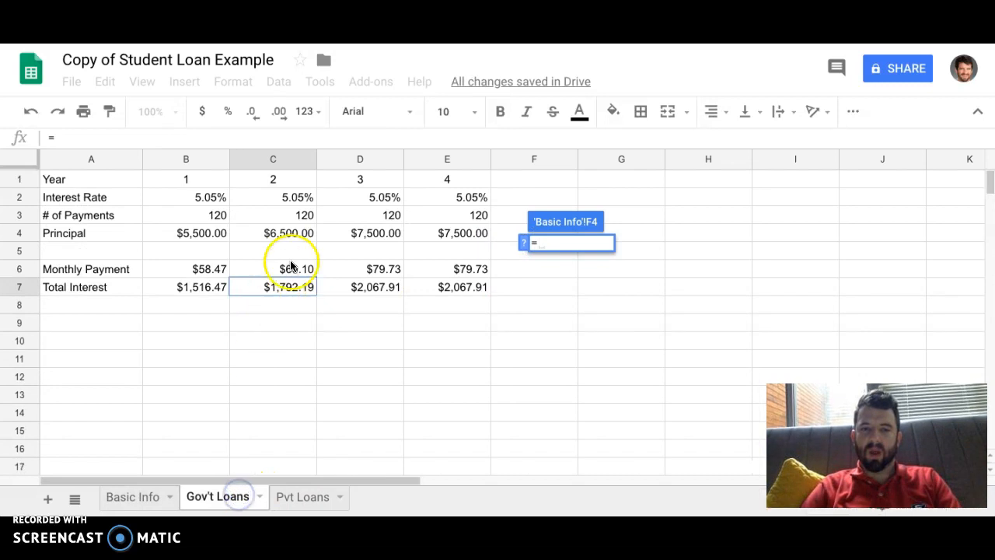
{"action": "left_click", "coordinate": [353, 285]}
{"action": "key", "text": "Return"}
Link the fourth-year Gov't Loan Interest in F5 to the total interest in E7 of the Gov't Loans sheet.
{"action": "left_click", "coordinate": [568, 269]}
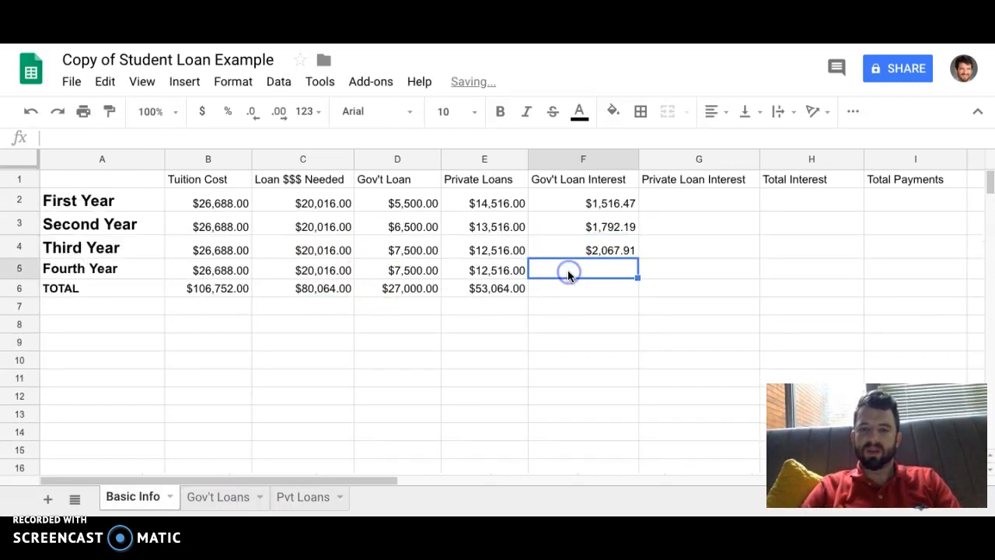
{"action": "type", "text": "="}
{"action": "left_click", "coordinate": [208, 502]}
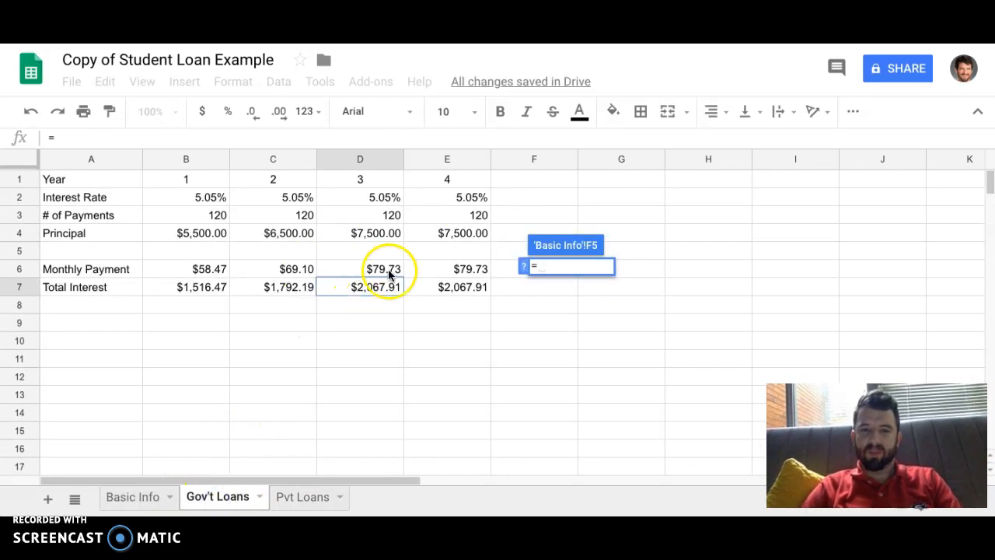
{"action": "left_click", "coordinate": [430, 286]}
{"action": "key", "text": "Return"}
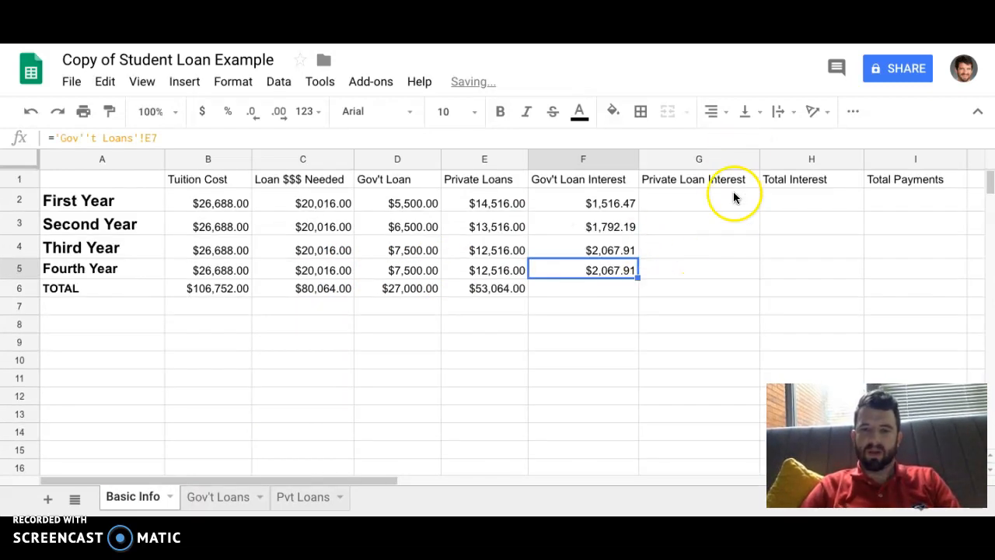
Link the first-year Private Loan Interest in G2 to the total interest in B7 of the Pvt Loans sheet.
{"action": "left_click", "coordinate": [695, 204]}
{"action": "type", "text": "="}
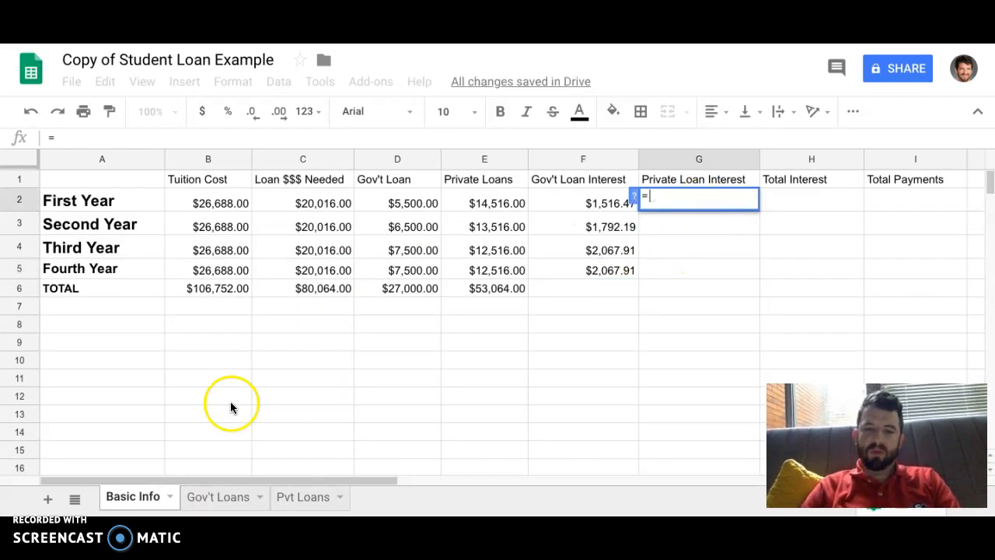
{"action": "left_click", "coordinate": [315, 504]}
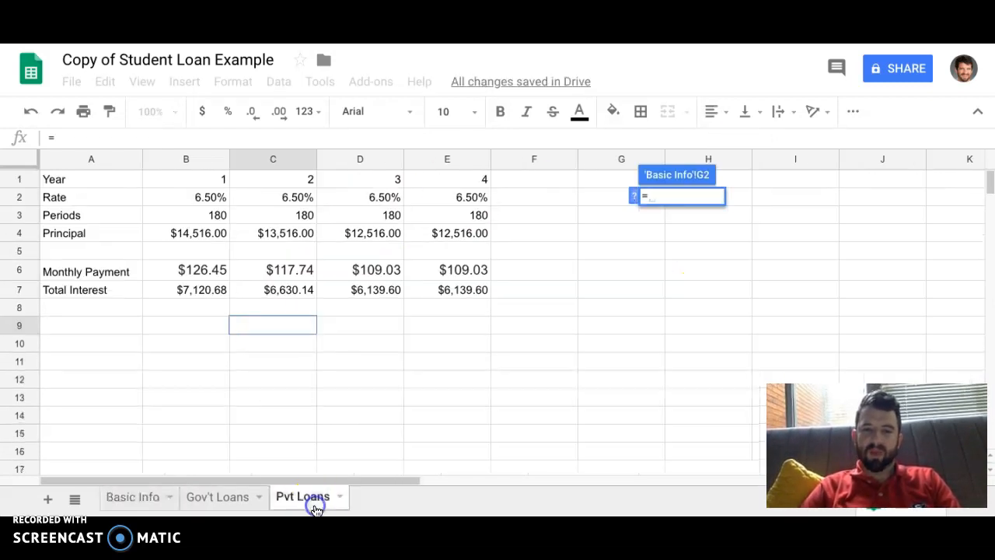
{"action": "left_click", "coordinate": [187, 289]}
{"action": "key", "text": "Return"}
Link the second-year Private Loan Interest in G3 to the total interest in C7 of the Pvt Loans sheet.
{"action": "left_click", "coordinate": [673, 234]}
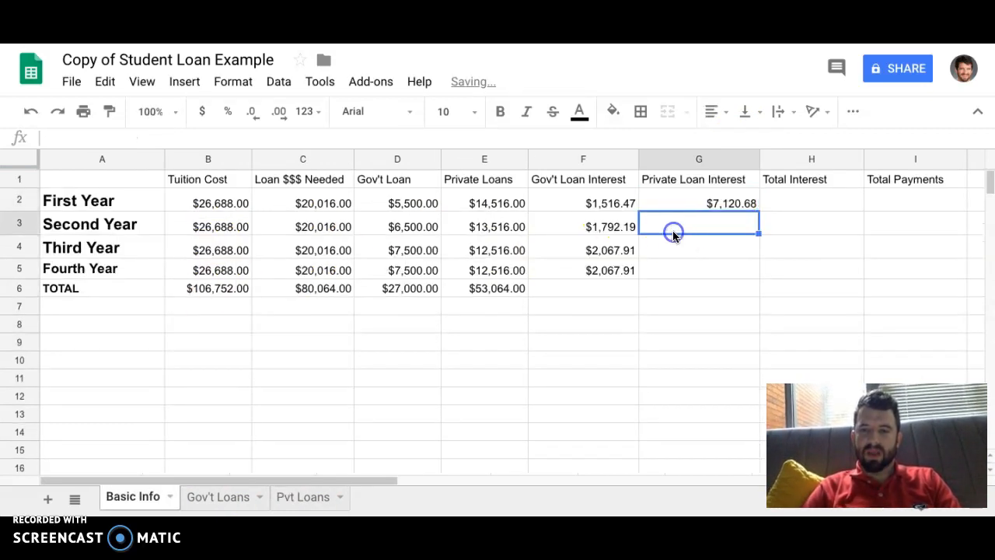
{"action": "type", "text": "="}
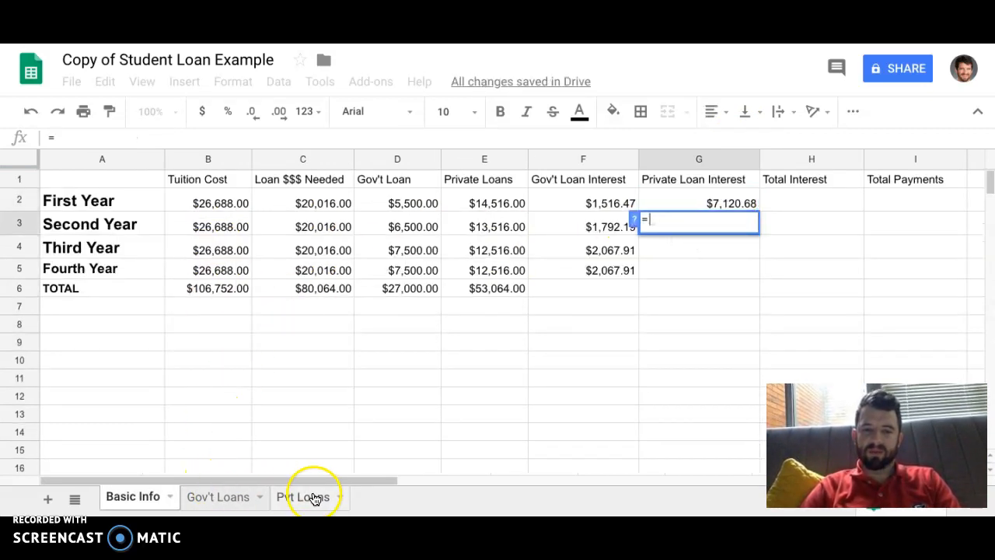
{"action": "left_click", "coordinate": [315, 498]}
{"action": "key", "text": "Return"}
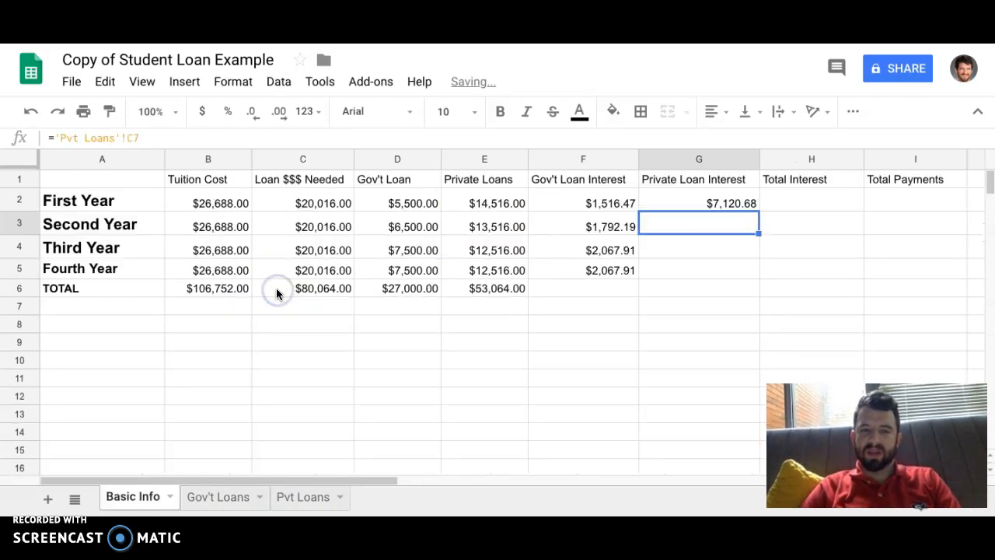
Link the third-year Private Loan Interest in G4 to the total interest in D7 of the Pvt Loans sheet, correcting the formula.
{"action": "left_click", "coordinate": [695, 246]}
{"action": "type", "text": "="}
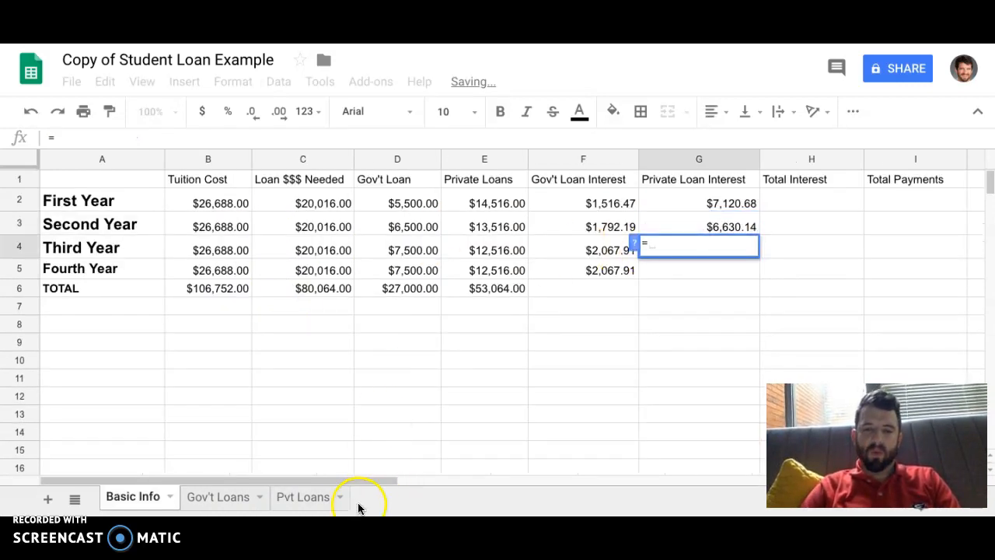
{"action": "left_click", "coordinate": [303, 497]}
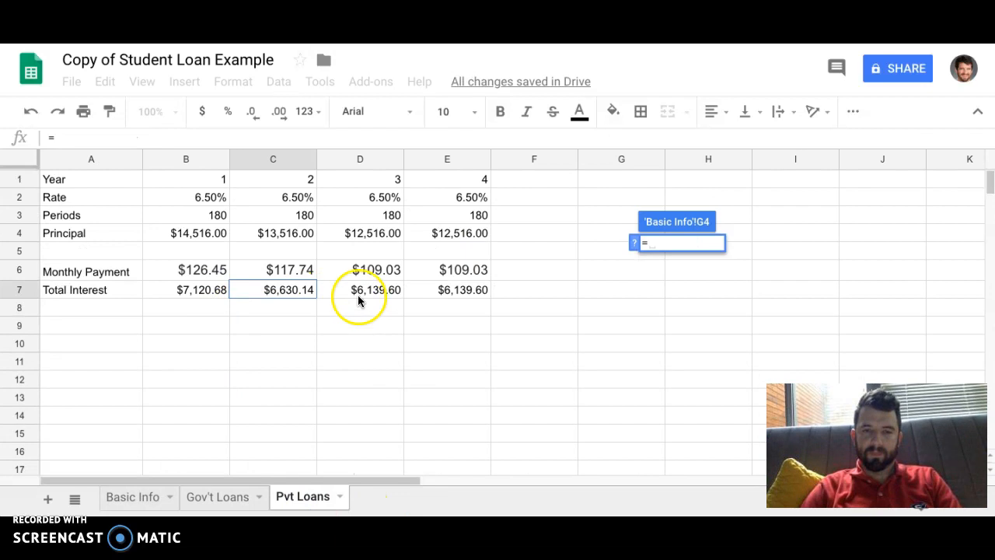
{"action": "left_click", "coordinate": [367, 289]}
{"action": "key", "text": "Return"}
{"action": "left_click", "coordinate": [715, 251]}
{"action": "left_click", "coordinate": [142, 138]}
{"action": "key", "text": "BackSpace"}
{"action": "left_click", "coordinate": [51, 138]}
{"action": "type", "text": "="}
{"action": "key", "text": "Return"}
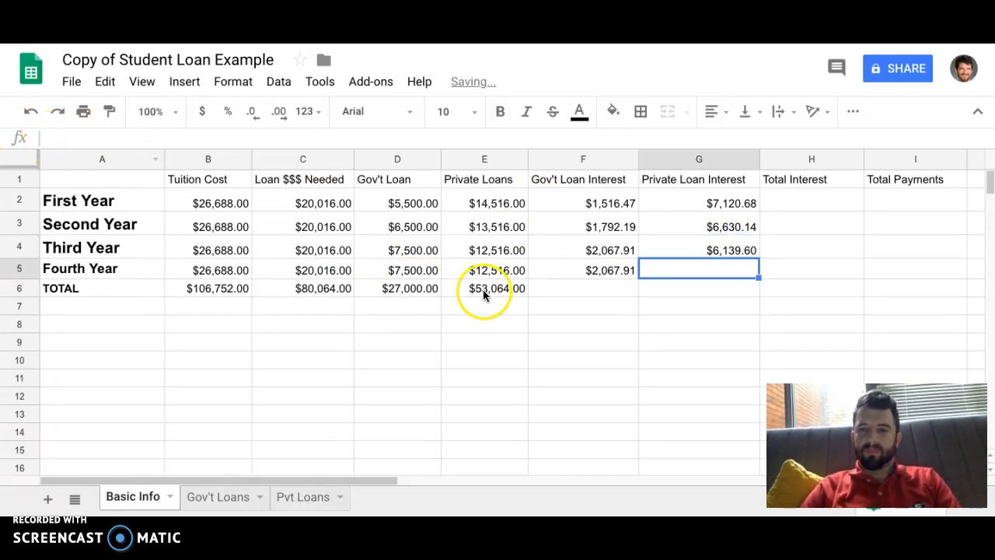
Link the fourth-year Private Loan Interest in G5 to the total interest in E7 of the Pvt Loans sheet.
{"action": "type", "text": "="}
{"action": "left_click", "coordinate": [304, 498]}
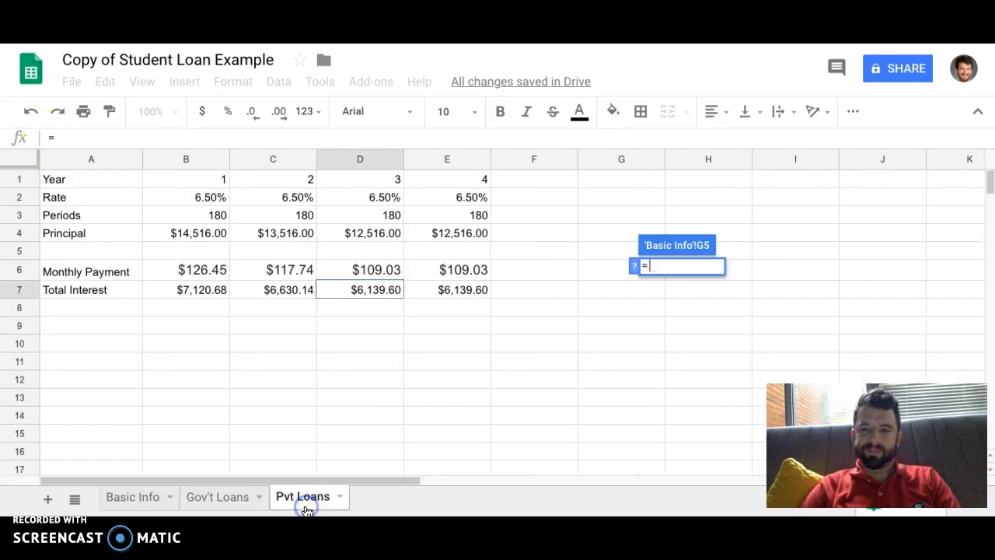
{"action": "left_click", "coordinate": [459, 292]}
{"action": "key", "text": "Return"}
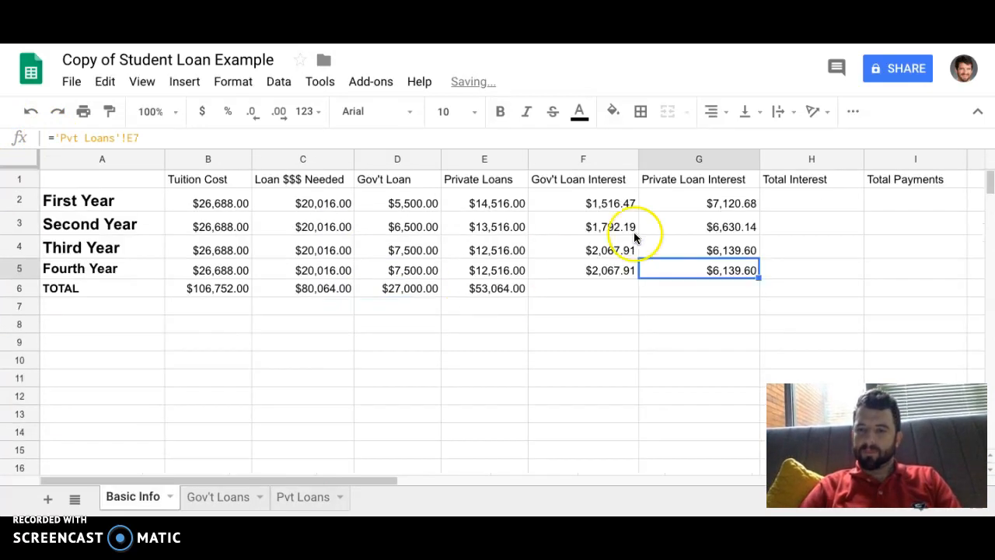
Enter the formula =F2+G2 in H2 under Total Interest and fill it down through H5.
{"action": "left_click", "coordinate": [794, 198]}
{"action": "type", "text": "="}
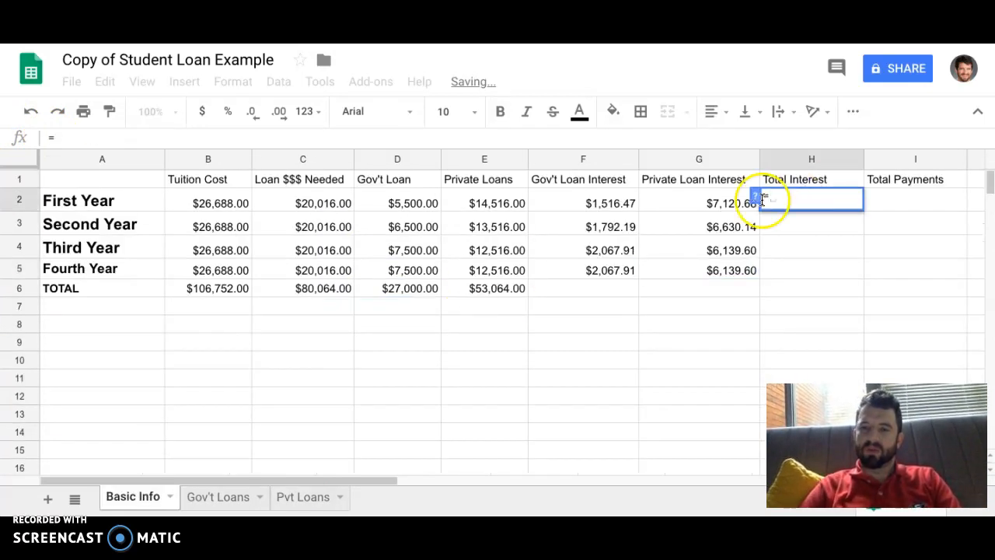
{"action": "left_click", "coordinate": [554, 200]}
{"action": "type", "text": "+"}
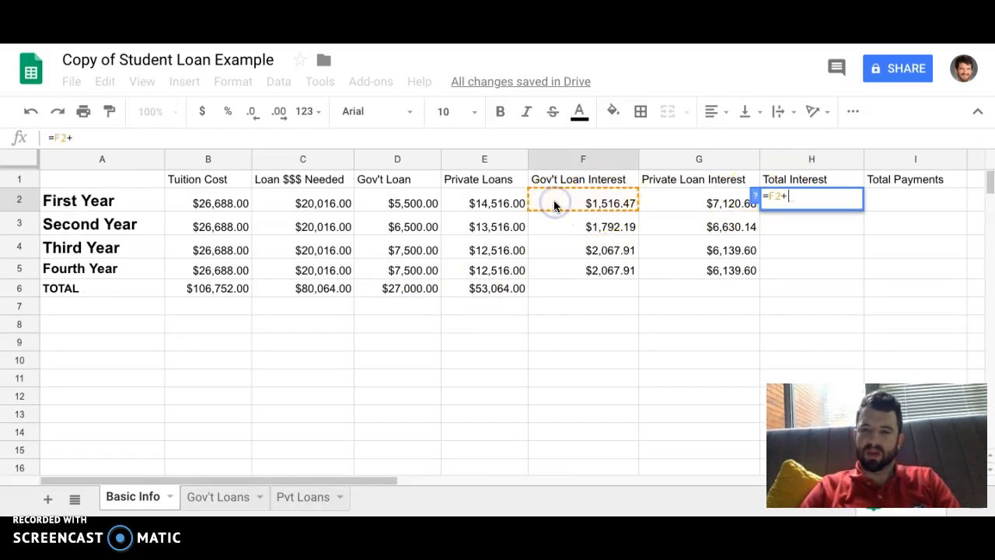
{"action": "left_click", "coordinate": [661, 202]}
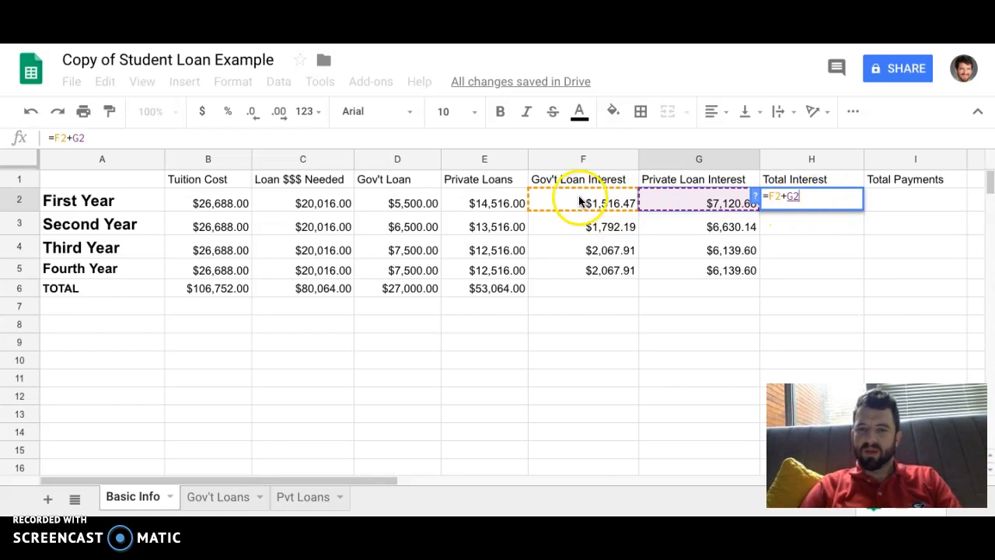
{"action": "key", "text": "Return"}
{"action": "left_click", "coordinate": [797, 201]}
{"action": "left_click_drag", "start_coordinate": [862, 208], "coordinate": [863, 268]}
Enter the formula =C2+H2 in I2 under Total Payments and fill it down through I5.
{"action": "left_click", "coordinate": [915, 201]}
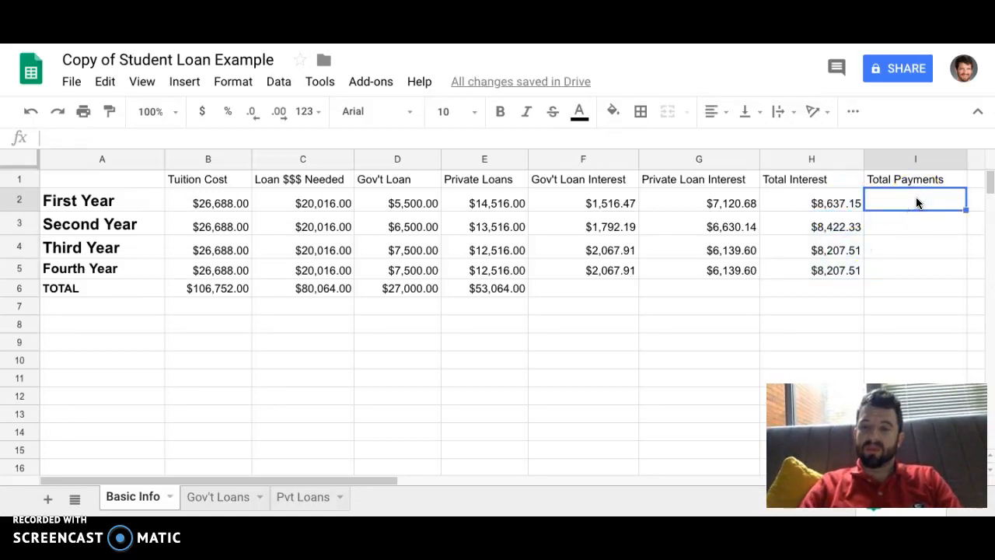
{"action": "type", "text": "="}
{"action": "left_click", "coordinate": [294, 205]}
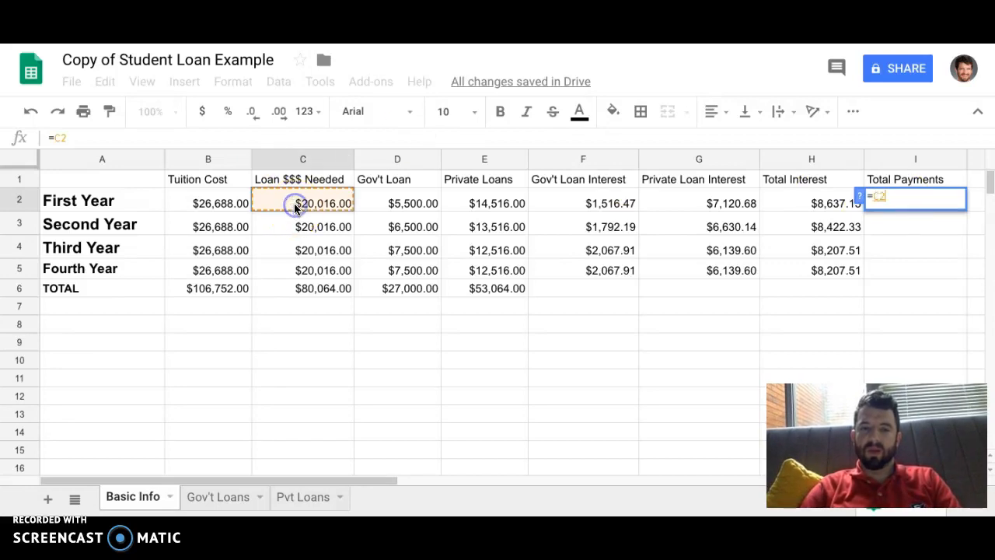
{"action": "type", "text": "+"}
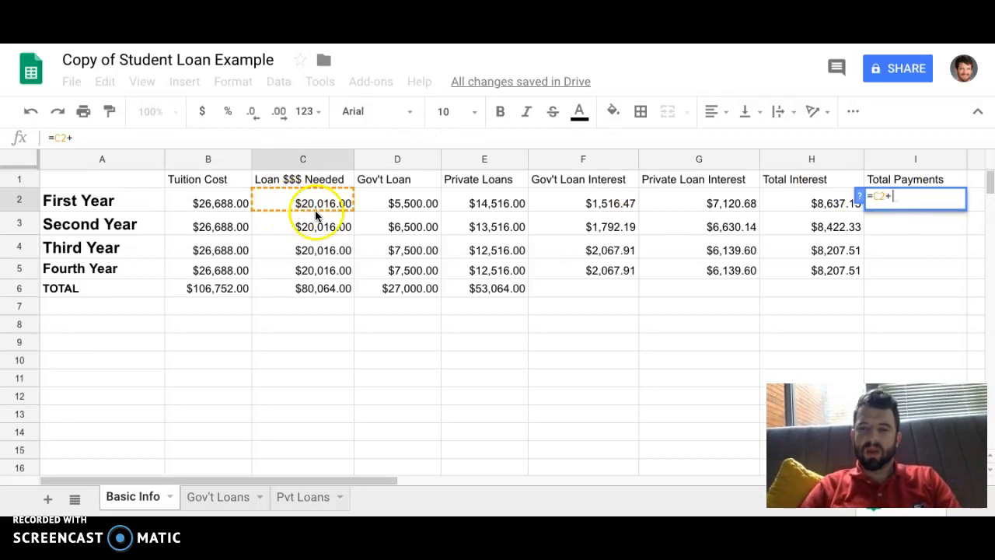
{"action": "left_click", "coordinate": [800, 203]}
{"action": "key", "text": "Return"}
{"action": "left_click", "coordinate": [958, 205]}
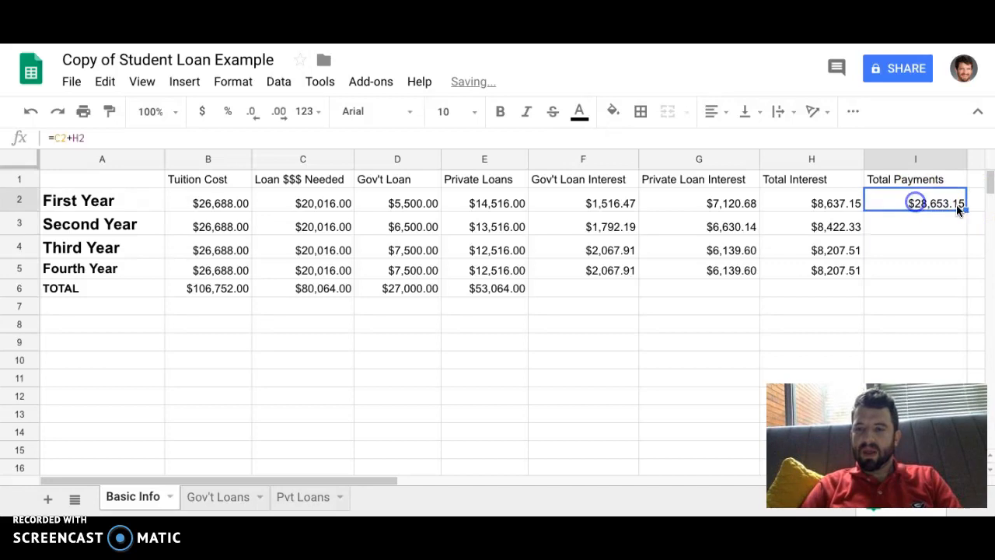
{"action": "left_click_drag", "start_coordinate": [967, 210], "coordinate": [973, 276]}
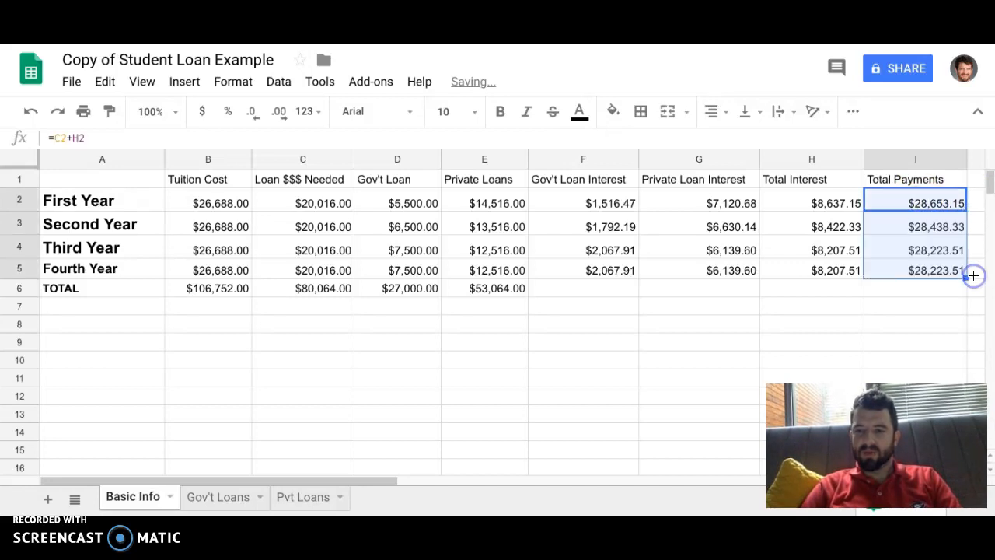
Extend the SUM formula of the TOTAL row from E6 across F6:I6 to total the interest and payment columns.
{"action": "left_click", "coordinate": [758, 308]}
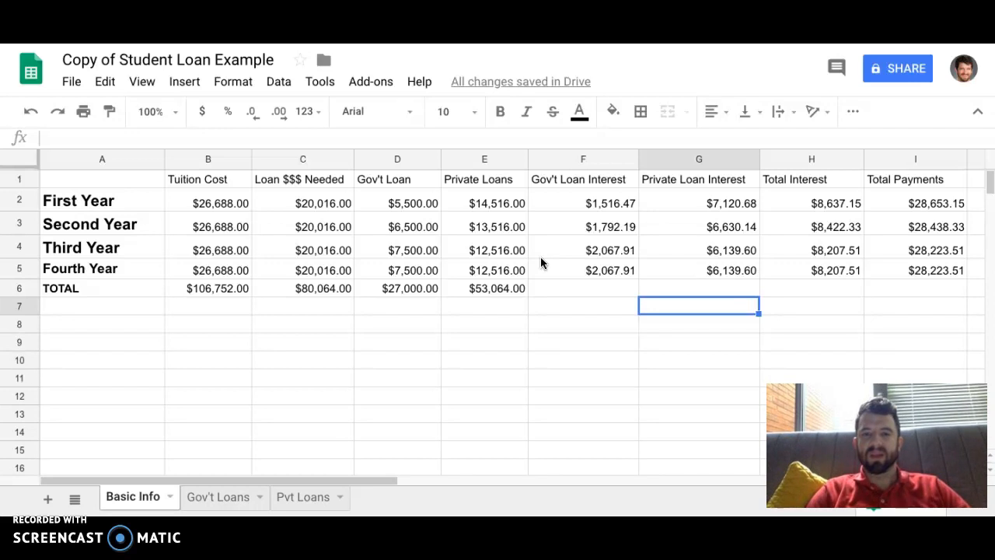
{"action": "left_click", "coordinate": [469, 288]}
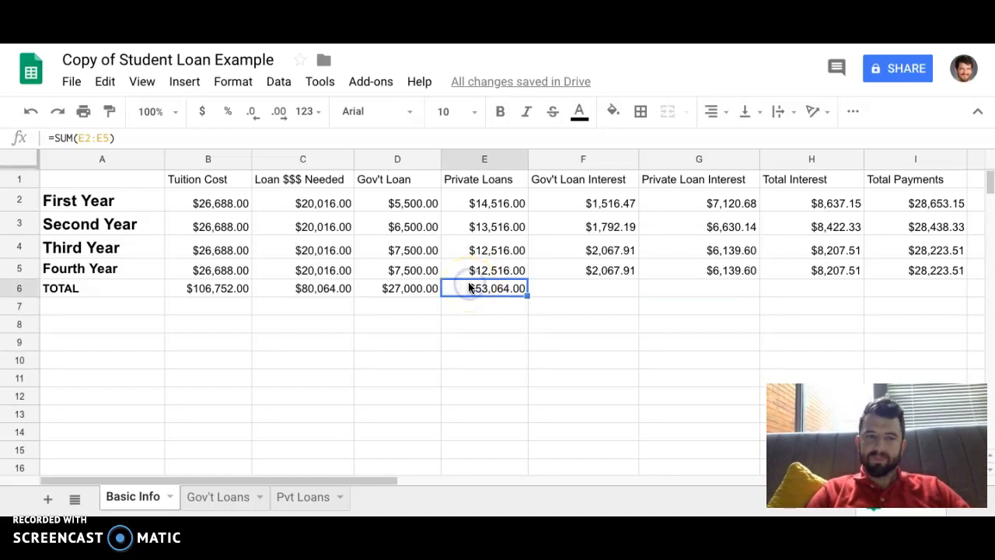
{"action": "left_click", "coordinate": [220, 290]}
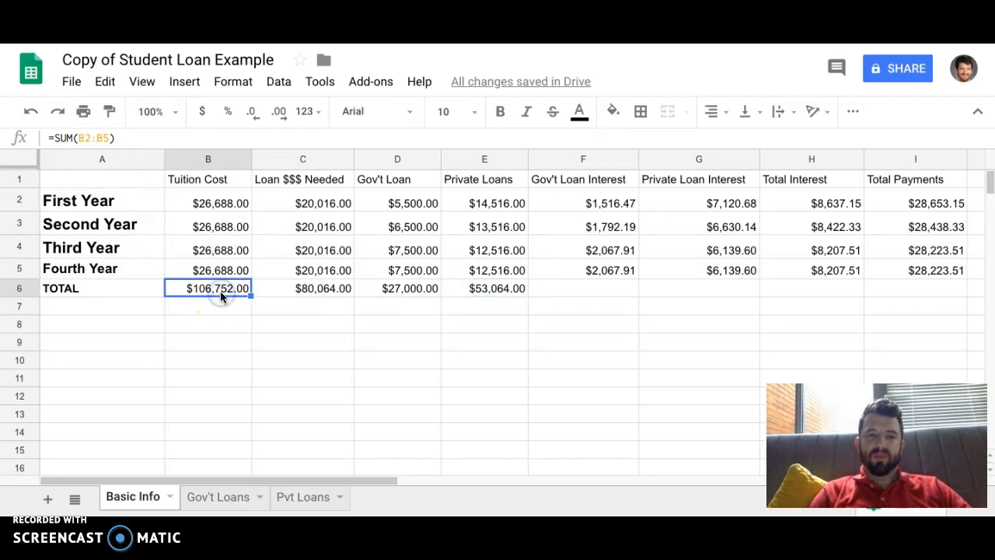
{"action": "key", "text": "Right"}
{"action": "key", "text": "Right"}
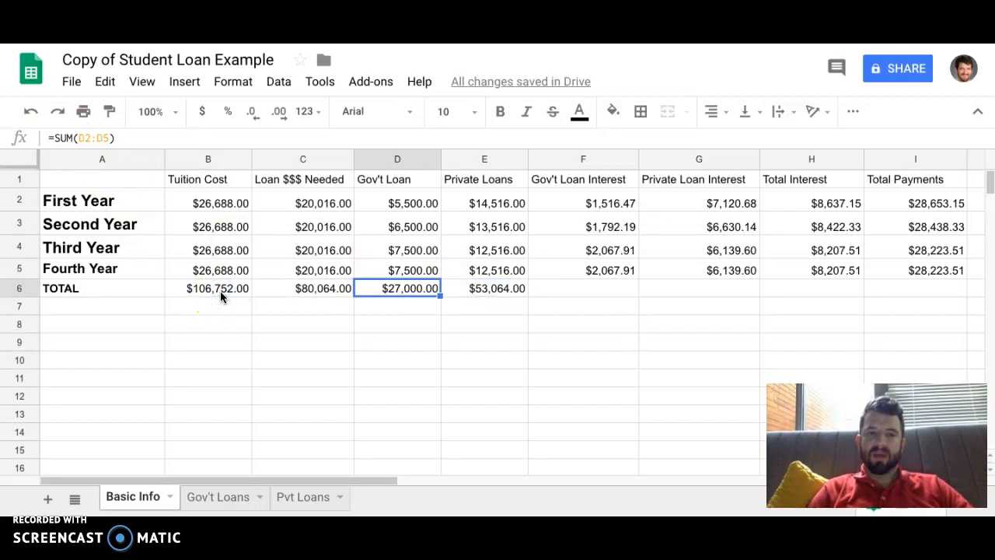
{"action": "key", "text": "Right"}
{"action": "left_click_drag", "start_coordinate": [527, 295], "coordinate": [944, 288]}
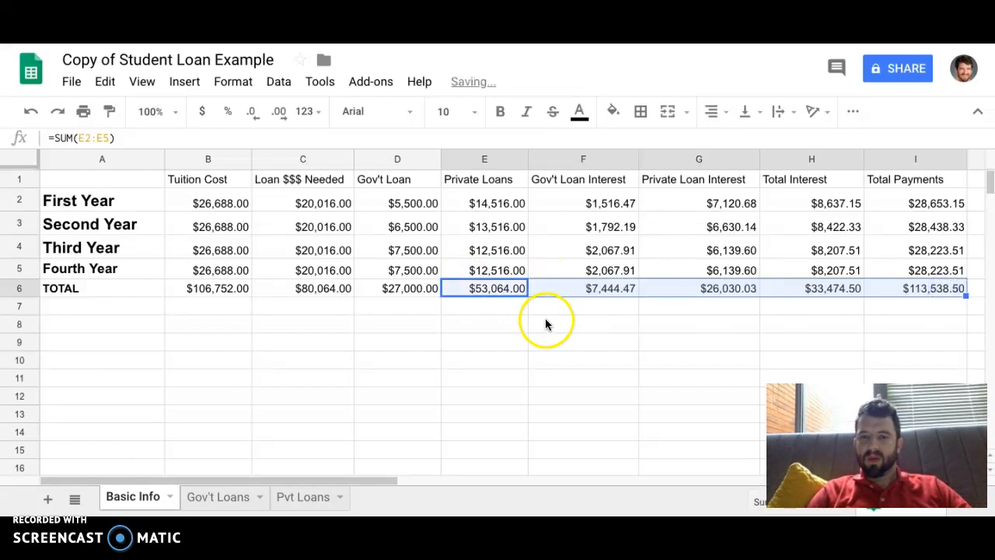
{"action": "left_click", "coordinate": [451, 360]}
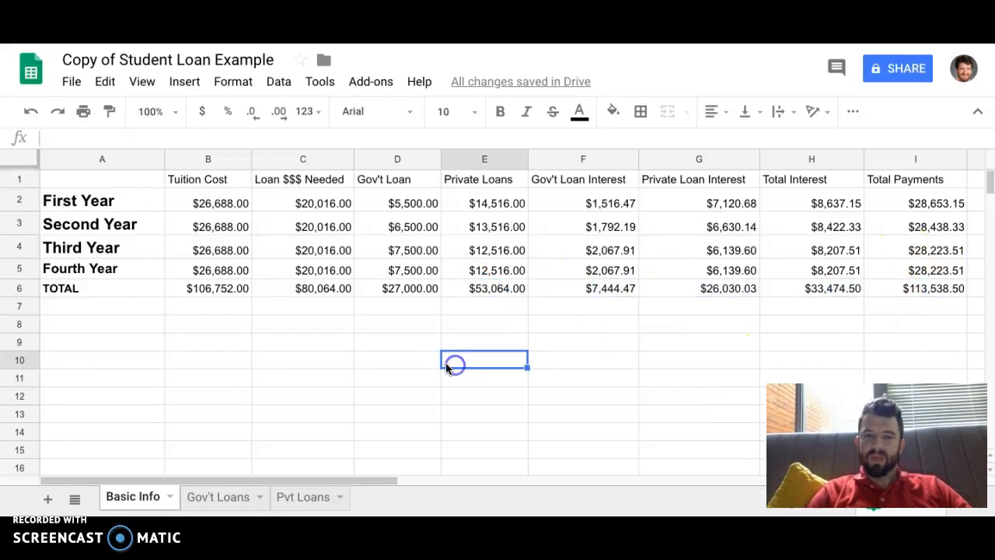
Add a top border to the TOTAL row across A6:I6 to separate it from the yearly rows.
{"action": "left_click", "coordinate": [110, 286]}
{"action": "left_click_drag", "start_coordinate": [110, 286], "coordinate": [890, 290]}
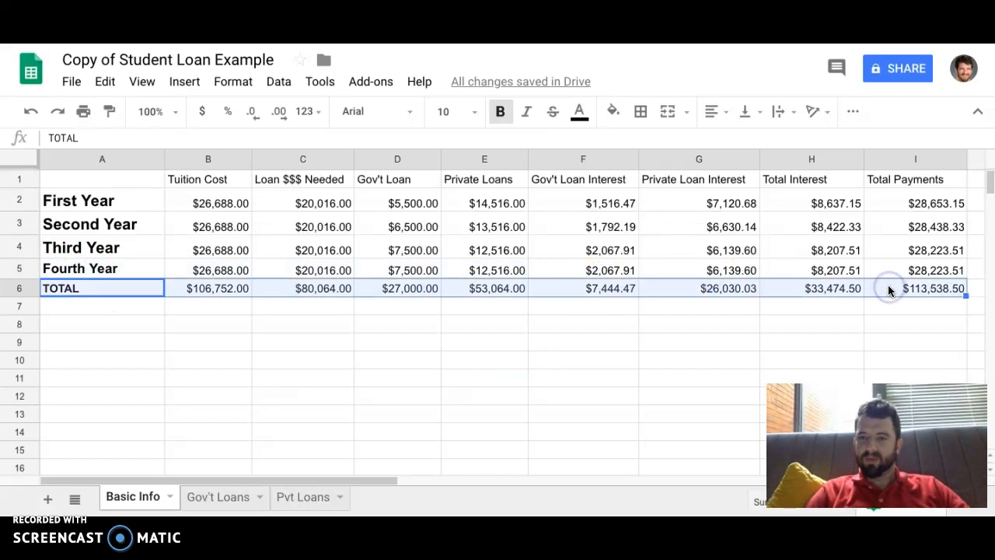
{"action": "left_click", "coordinate": [641, 112]}
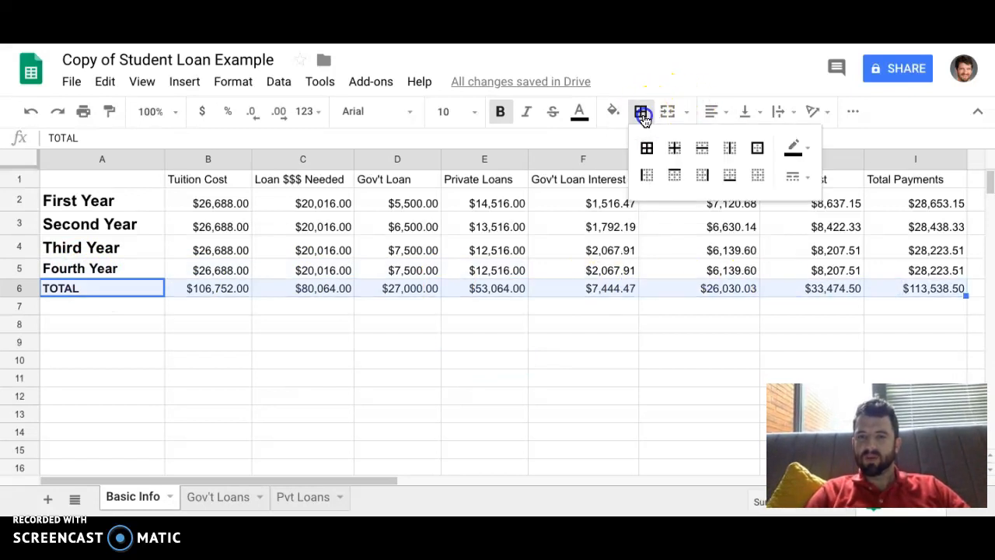
{"action": "left_click", "coordinate": [674, 175]}
{"action": "left_click", "coordinate": [633, 310]}
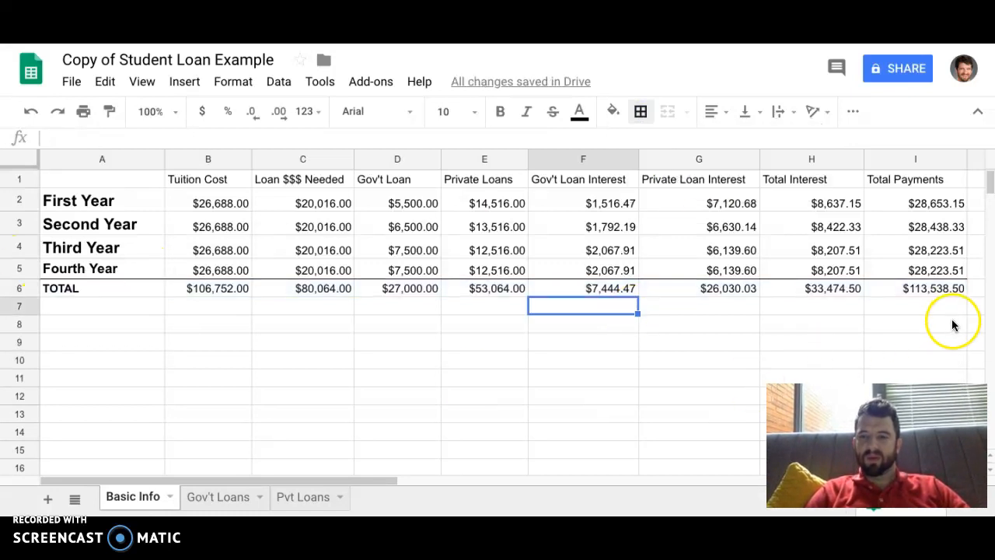
Compare the total Tuition Cost in B6 with the overall Total Payments in I6.
{"action": "left_click", "coordinate": [196, 288]}
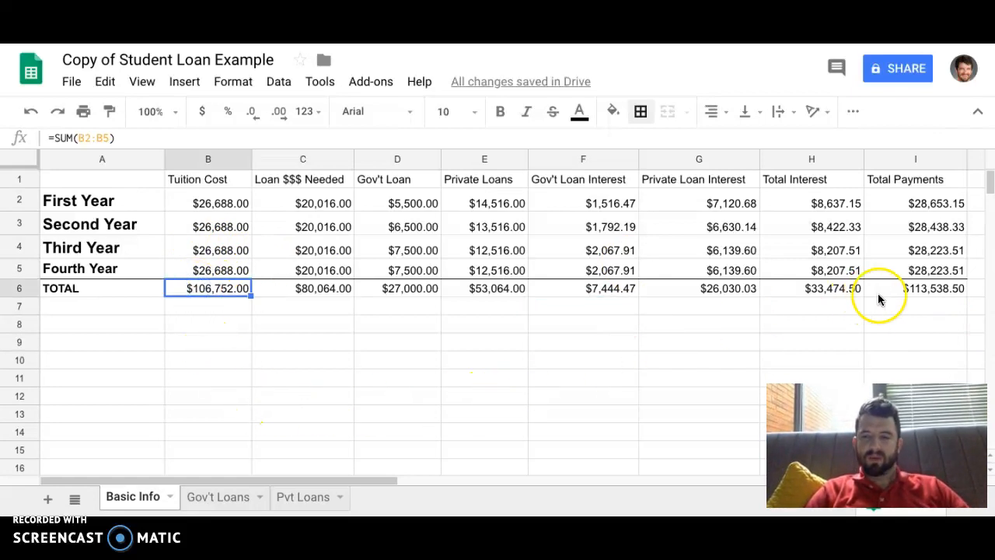
{"action": "left_click", "coordinate": [905, 290]}
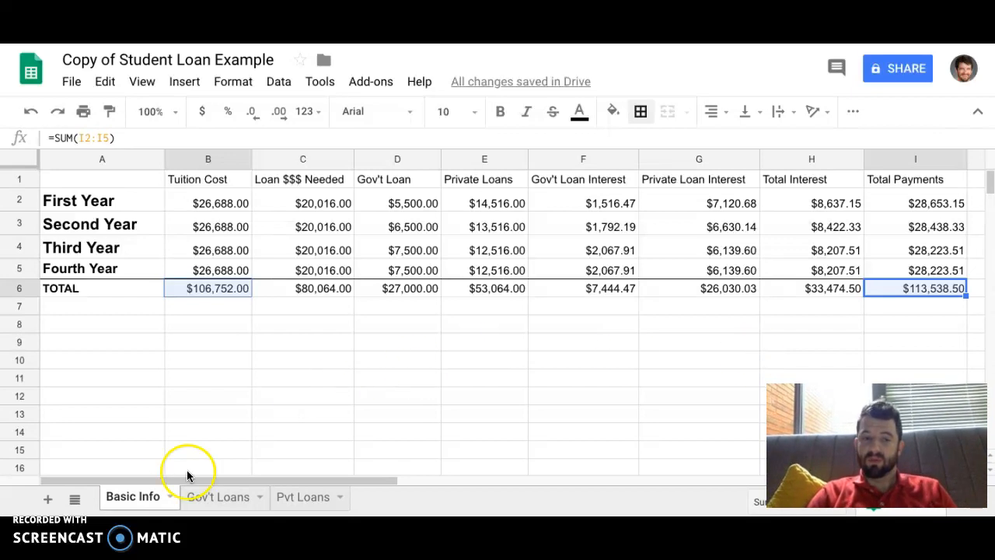
{"action": "key", "text": "Up"}
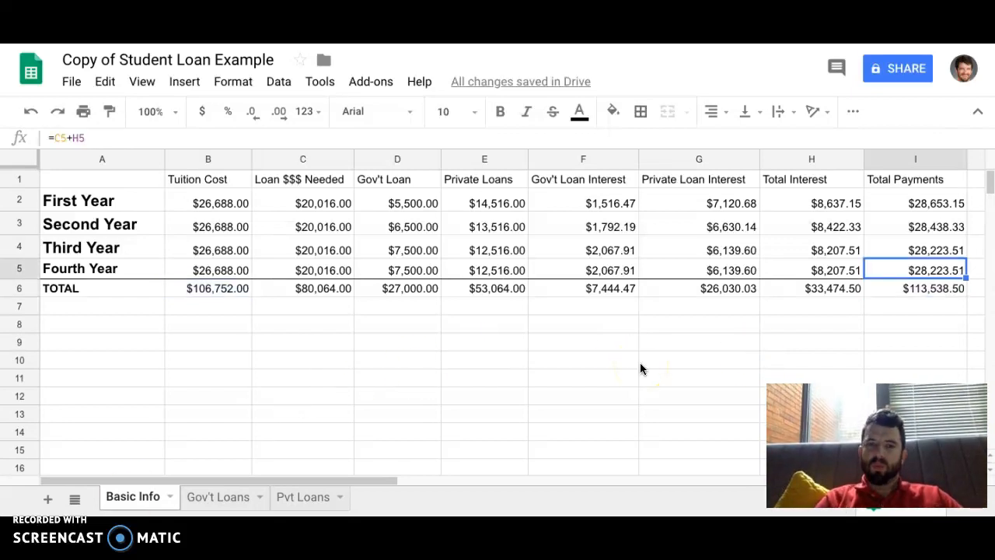